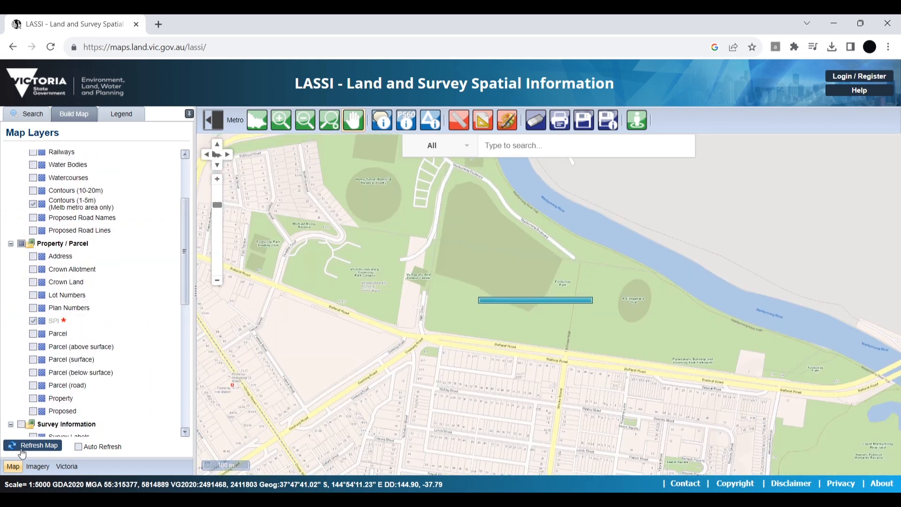
Step: Frame the map on the Maribyrnong River and Flemington Racecourse at 1:10000 and open the print settings
left_click_drag(550, 338, 477, 237)
left_click_drag(679, 355, 618, 398)
scroll(618, 398, "down", 1)
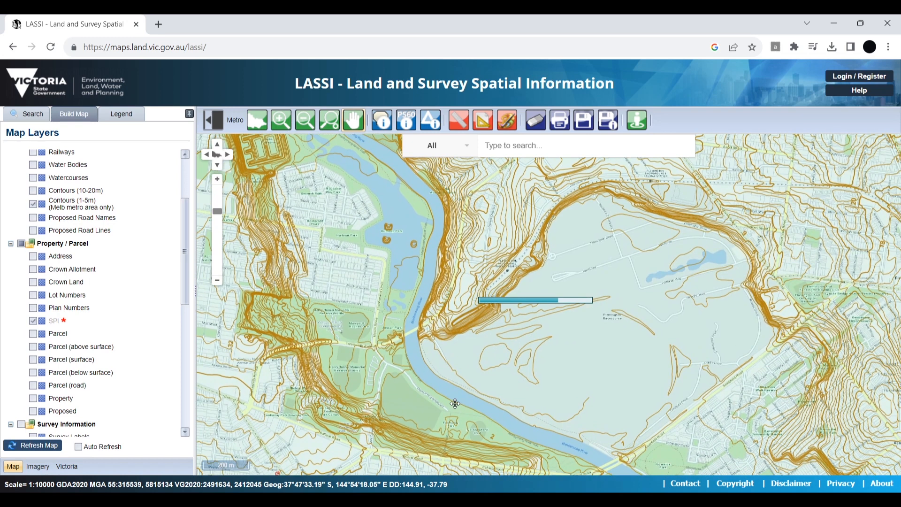
left_click_drag(488, 321, 522, 329)
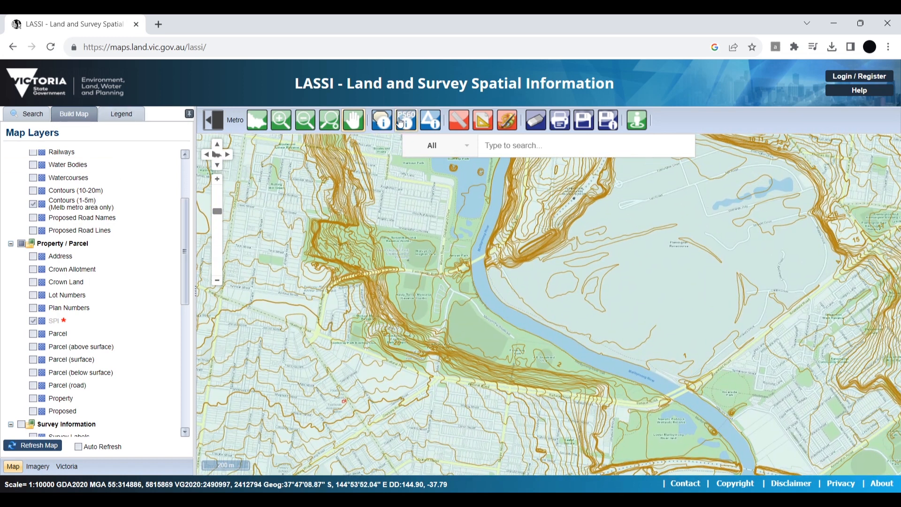
left_click(556, 122)
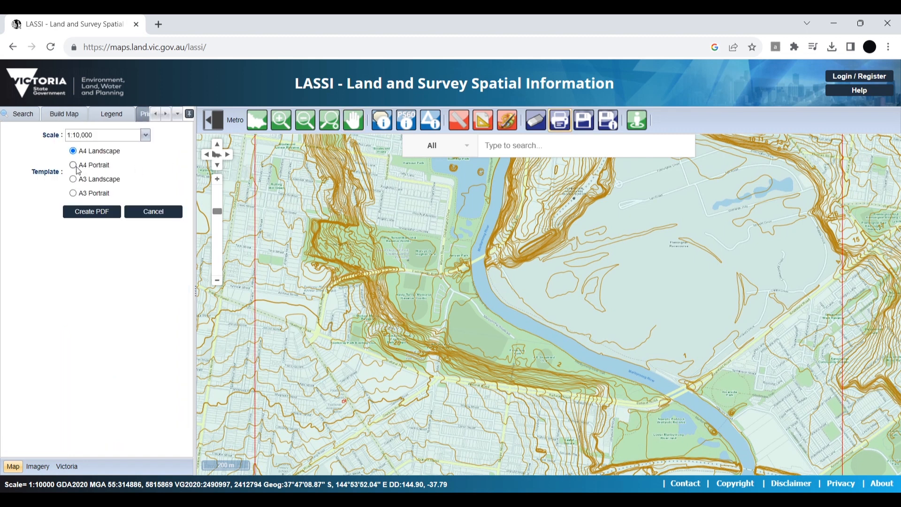
Step: Try the print scales 1:800, 1:15,000 and 1:7,500 for the A4 Landscape template
left_click(145, 136)
left_click(103, 184)
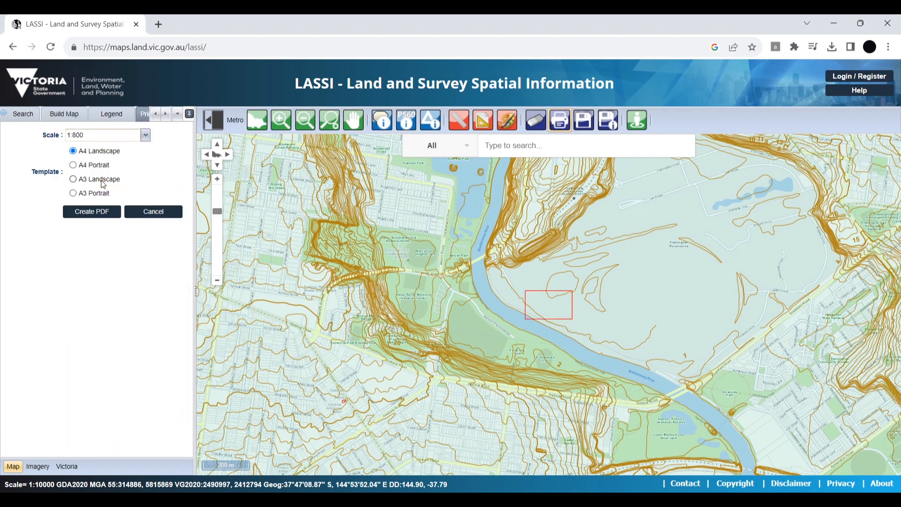
left_click(146, 135)
left_click(94, 261)
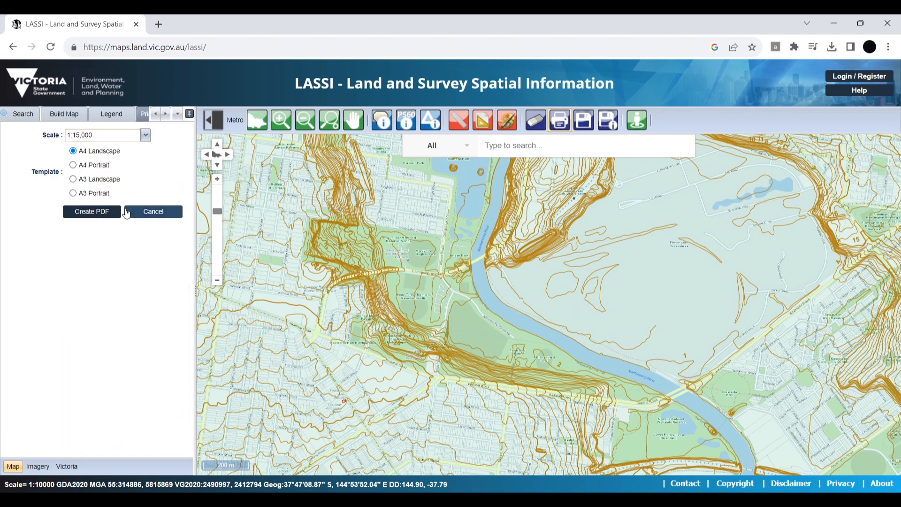
left_click(145, 135)
left_click(100, 240)
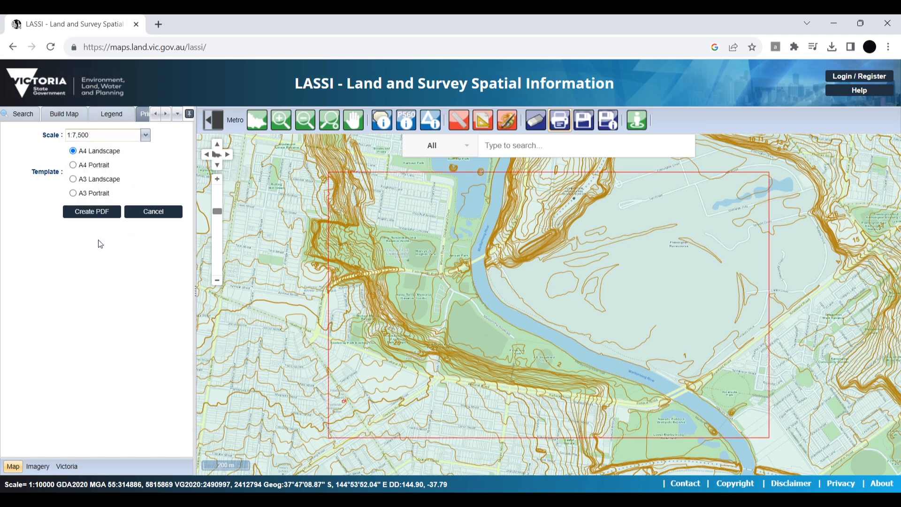
Step: Create an A4 Landscape PDF of the map at a scale of 1:10,000 and review the page down to its scale bar
left_click(148, 141)
left_click(105, 252)
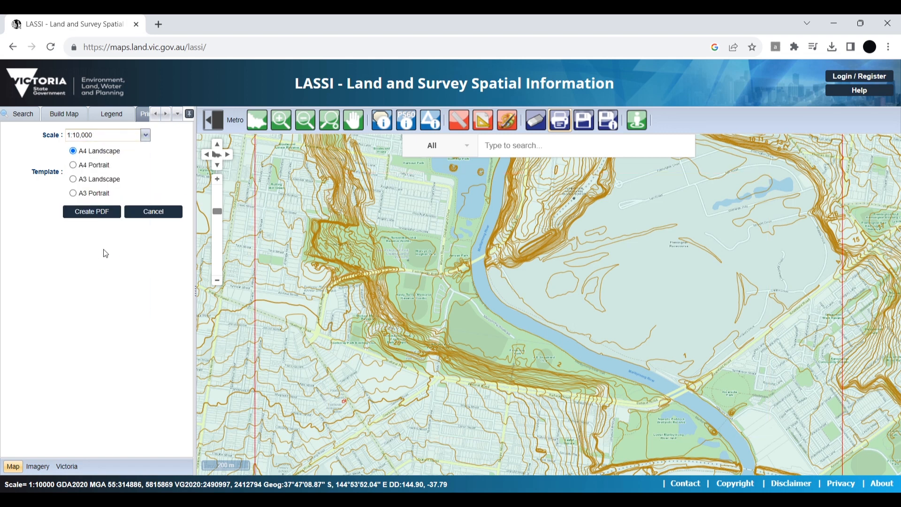
left_click(92, 212)
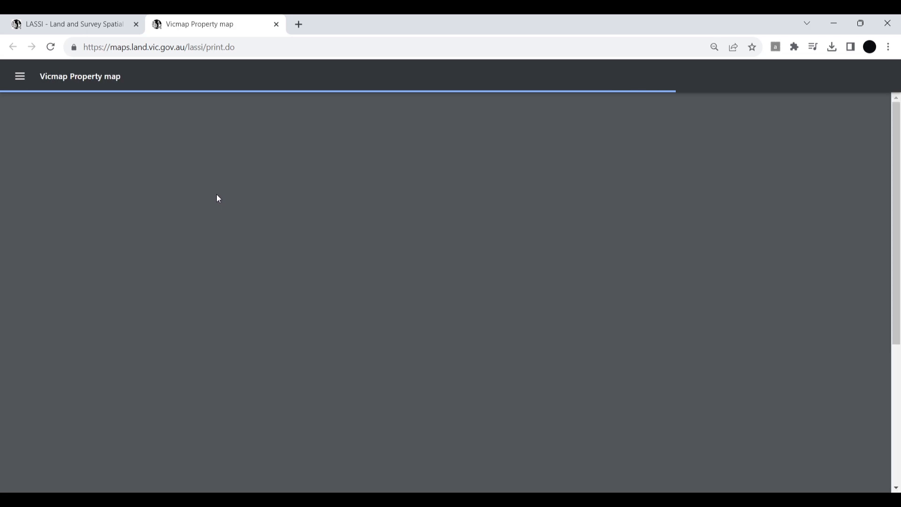
scroll(507, 210, "down", 5)
scroll(507, 210, "up", 5)
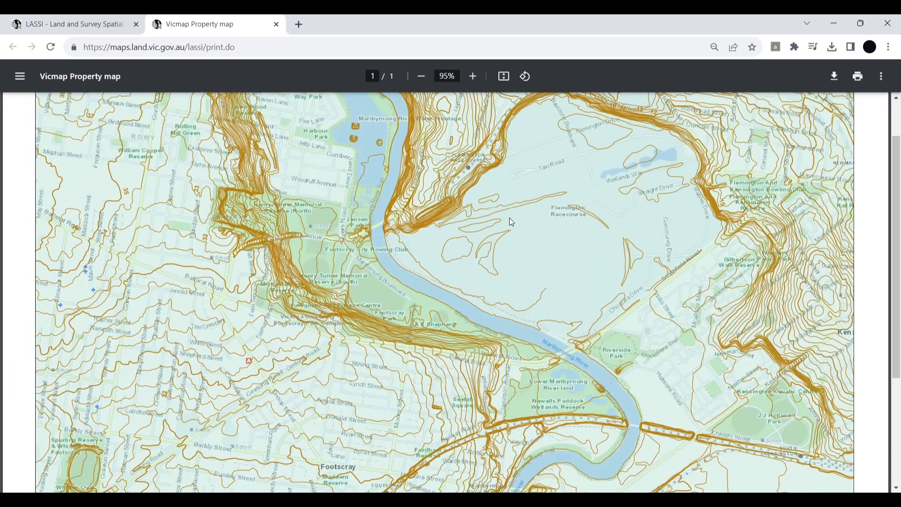
scroll(292, 260, "down", 3)
scroll(294, 264, "down", 2)
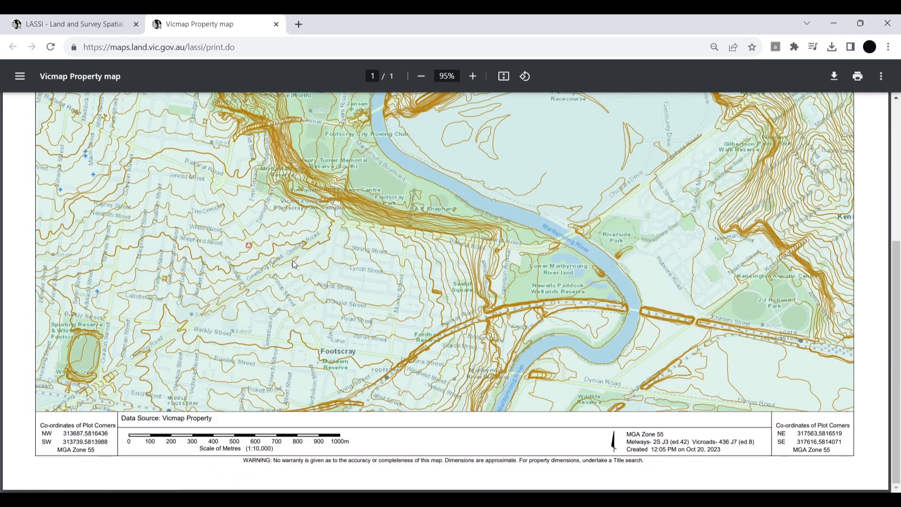
scroll(295, 264, "up", 5)
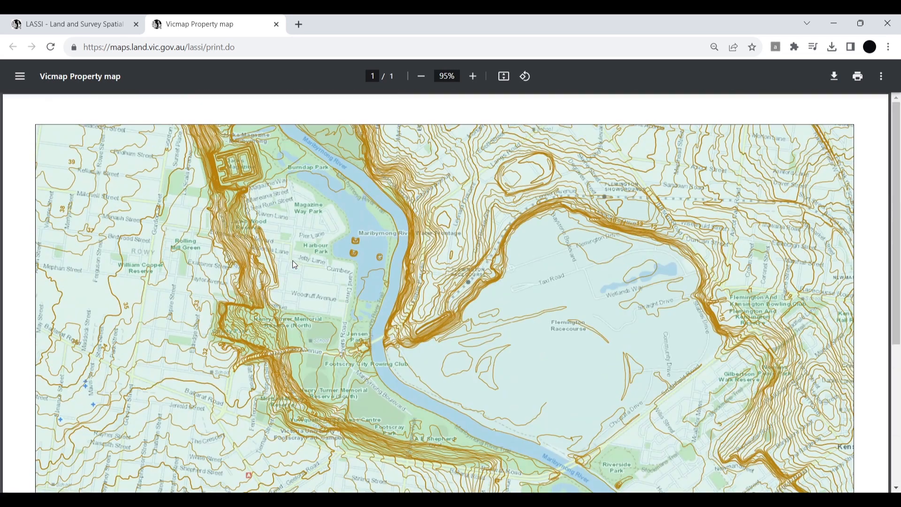
Step: Switch to AutoCAD and import FOOTSCRAY_unlocked.pdf from the Desktop into the site max terrain drawing with the default import options
left_click(845, 20)
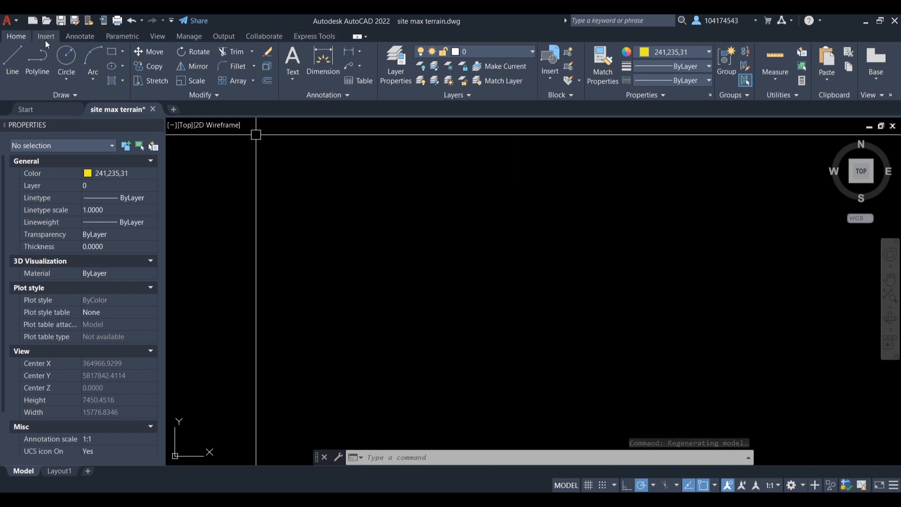
left_click(47, 38)
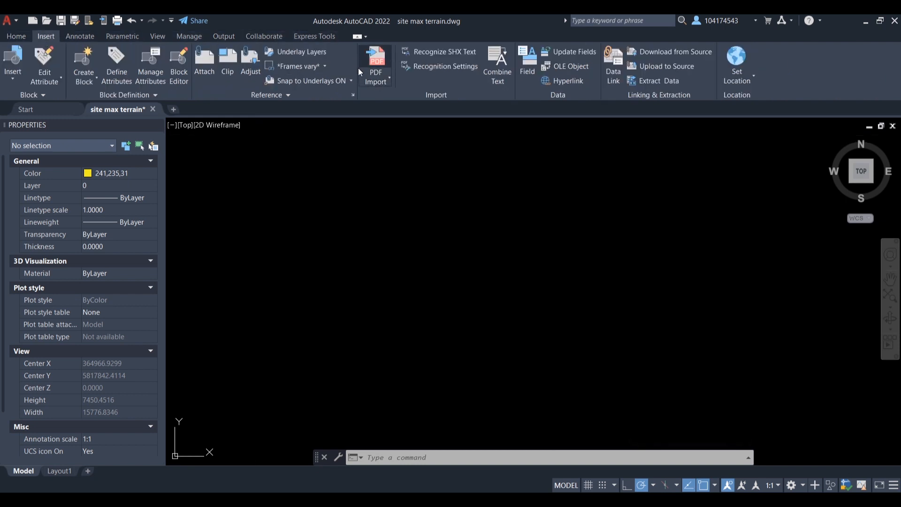
left_click(374, 77)
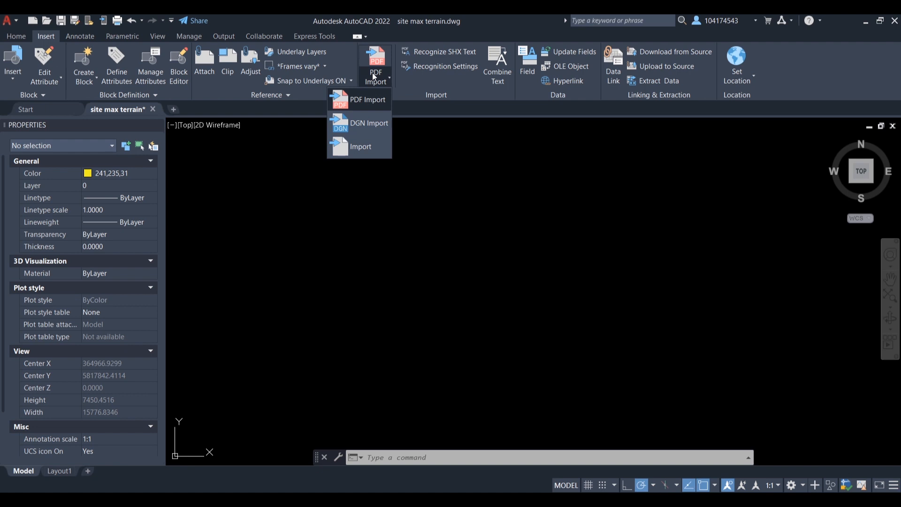
left_click(379, 108)
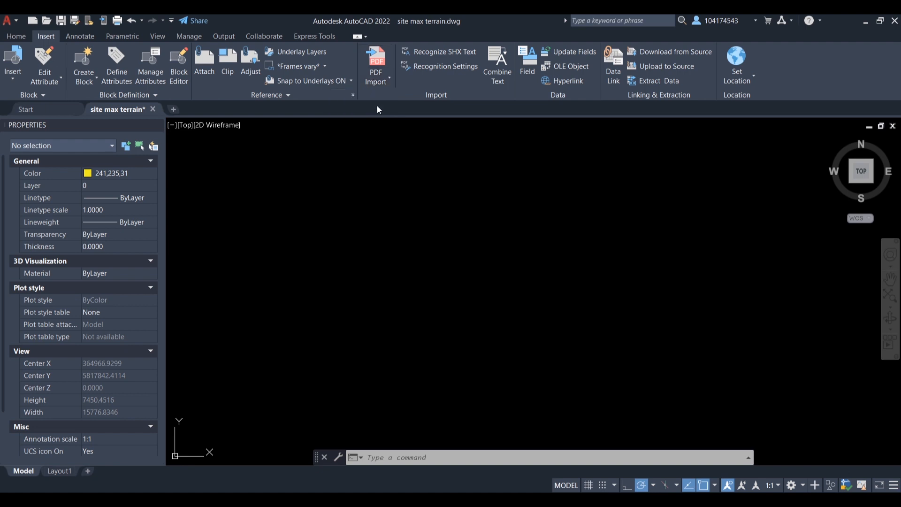
left_click(293, 221)
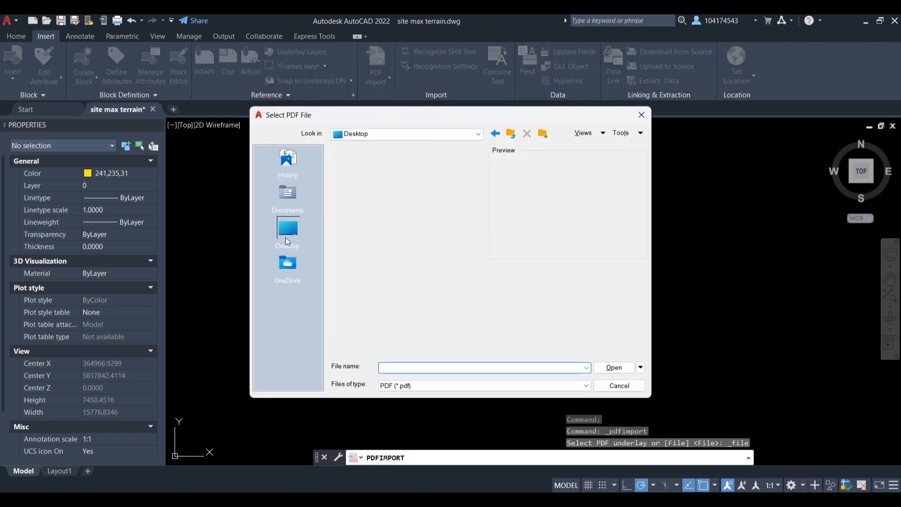
scroll(382, 282, "down", 2)
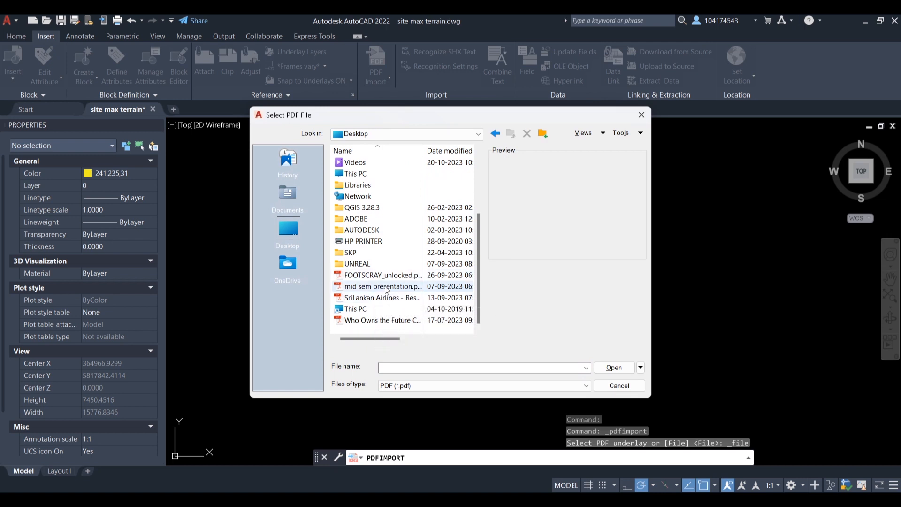
left_click(393, 275)
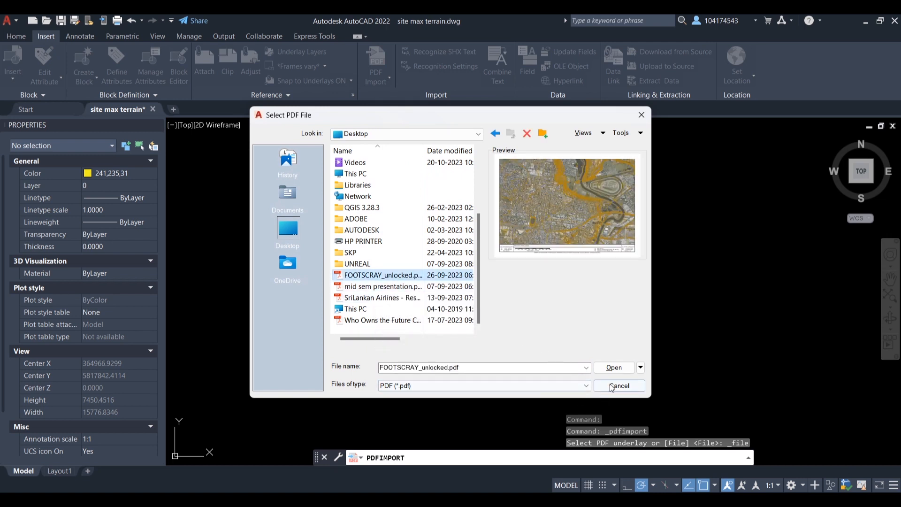
left_click(623, 370)
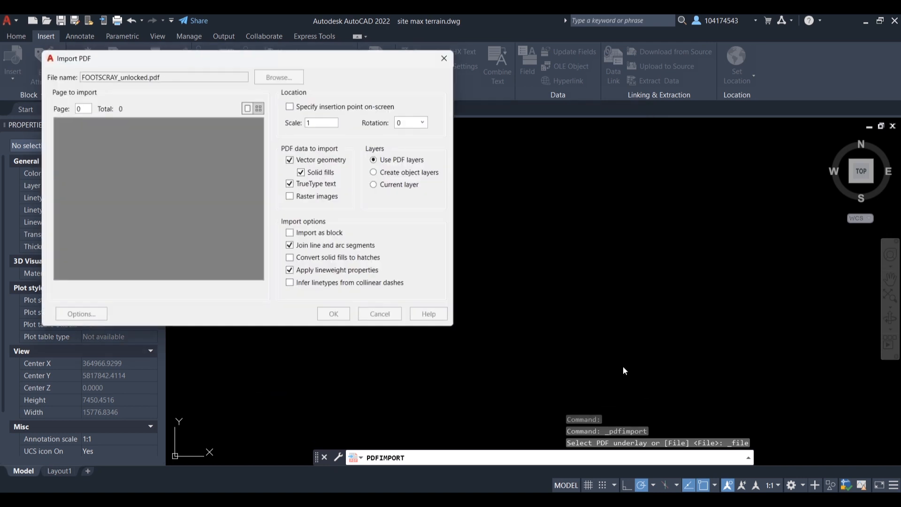
left_click(339, 320)
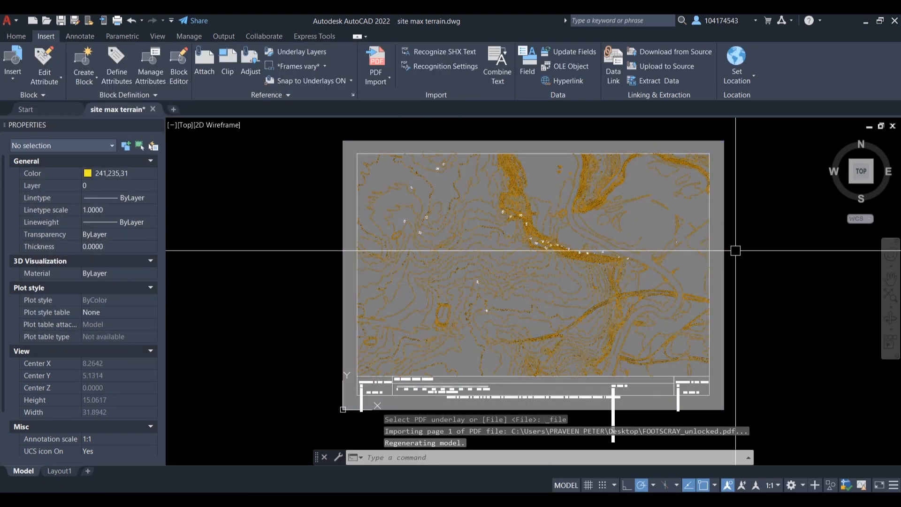
Step: Delete the grey background hatch behind the imported contour map
middle_click_drag(734, 249, 603, 247)
left_click(613, 247)
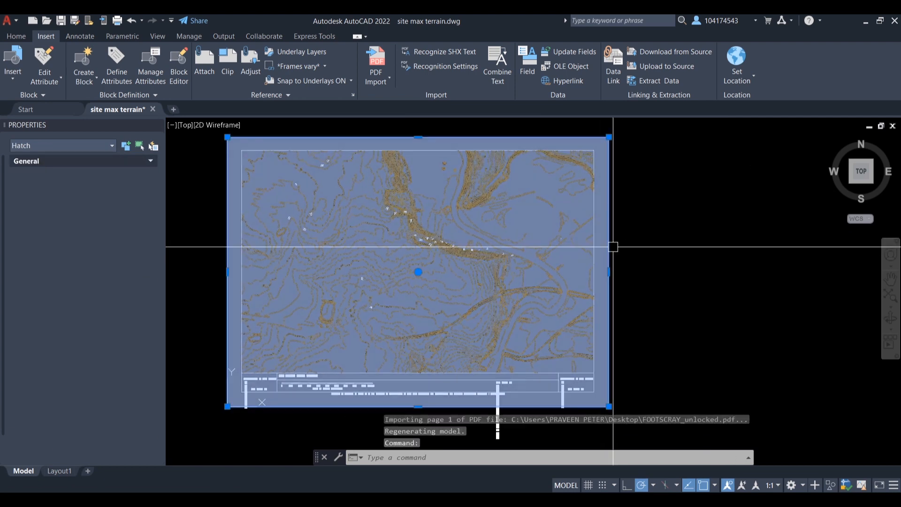
key("Delete")
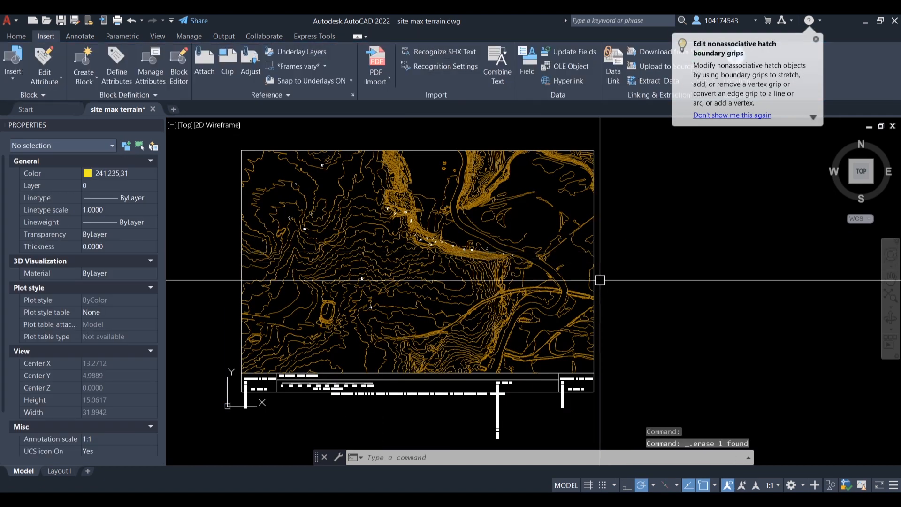
Step: Examine the imported contour lines and the metre scale bar beneath the map
scroll(438, 257, "up", 5)
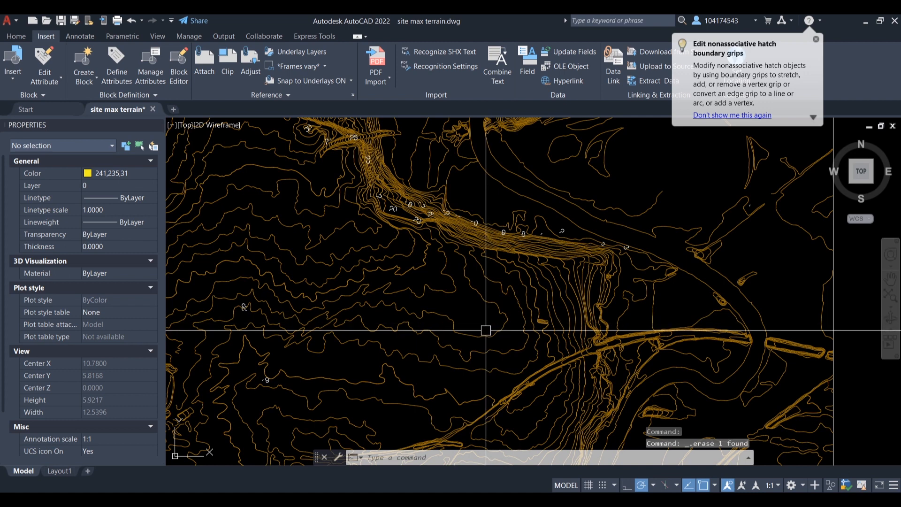
scroll(417, 413, "down", 6)
middle_click_drag(417, 413, 430, 339)
scroll(415, 388, "up", 4)
scroll(417, 386, "down", 4)
middle_click_drag(420, 384, 441, 369)
key("Escape")
key("Escape")
scroll(382, 357, "up", 6)
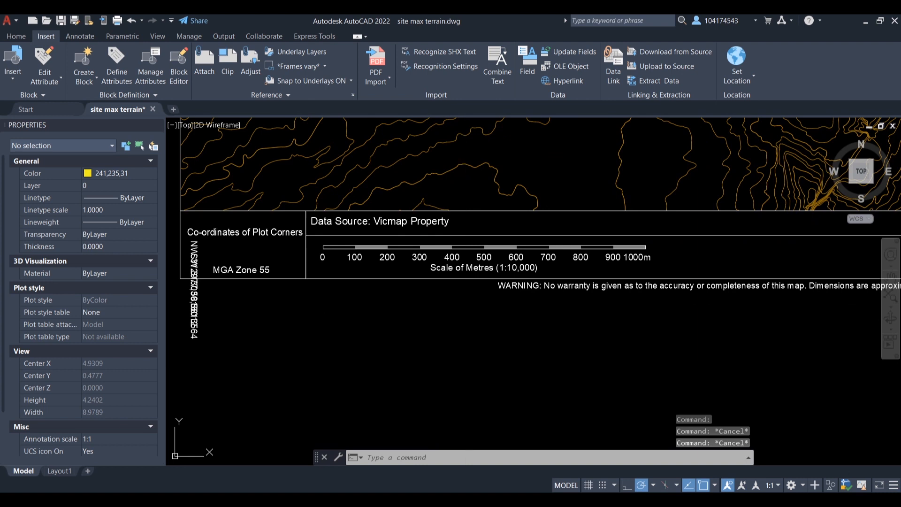
Step: Check the drawing units and insertion scale without changing them
type("un")
key("Return")
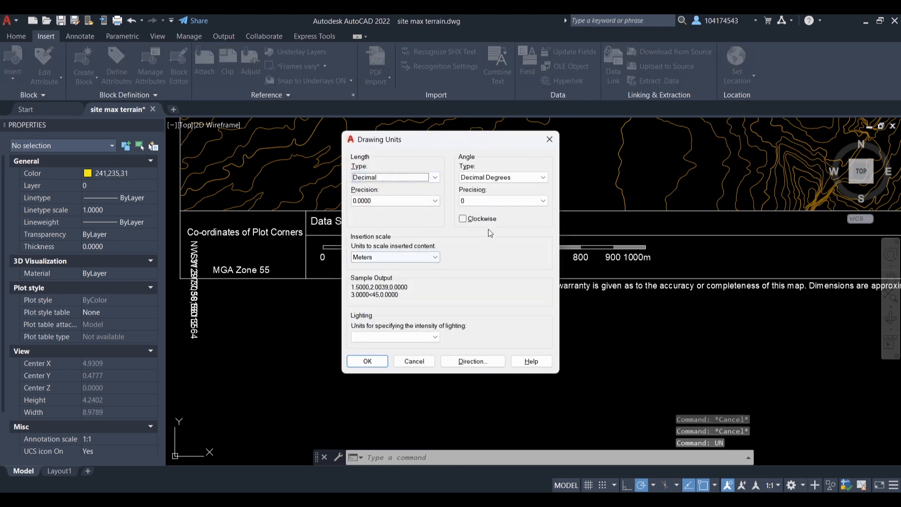
left_click(551, 140)
left_click(521, 273)
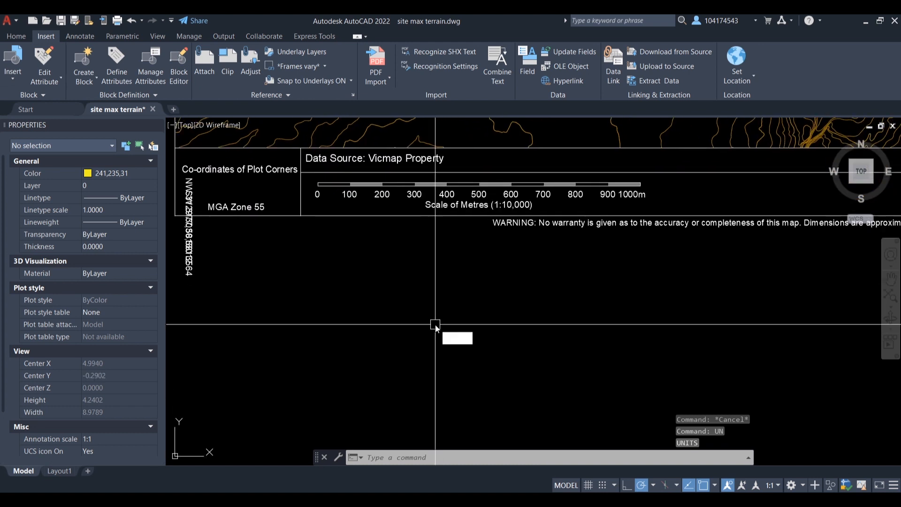
Step: Draw a horizontal polyline 100 units long just below the map's title block as a scaling reference
type("pl")
key("Return")
scroll(361, 345, "down", 4)
left_click(353, 360)
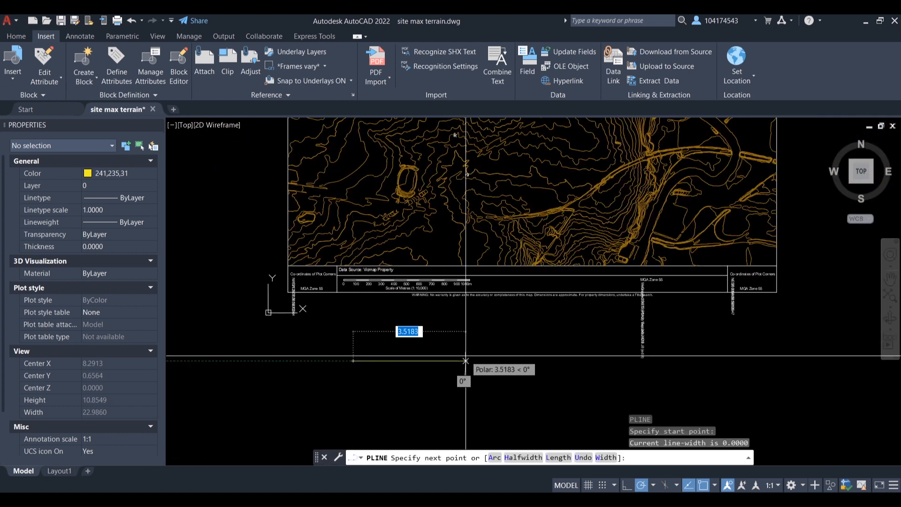
type("100")
key("Return")
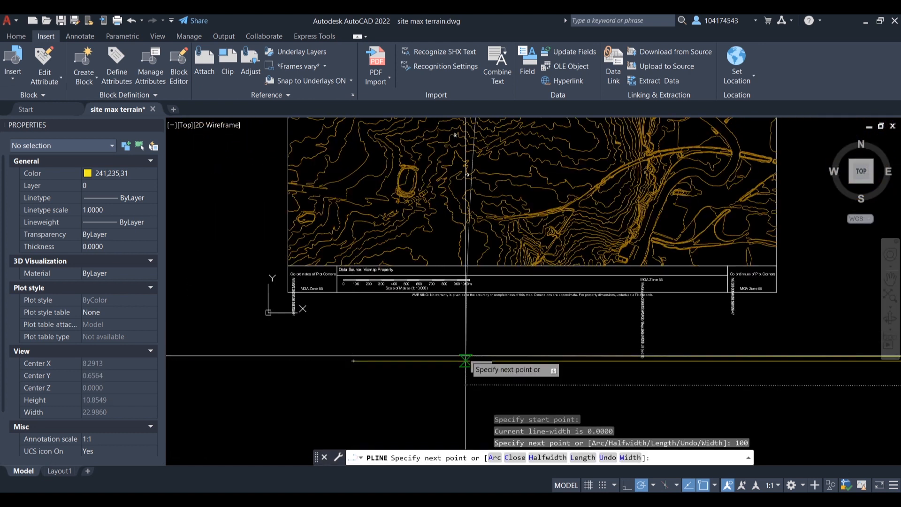
scroll(466, 360, "down", 6)
key("Escape")
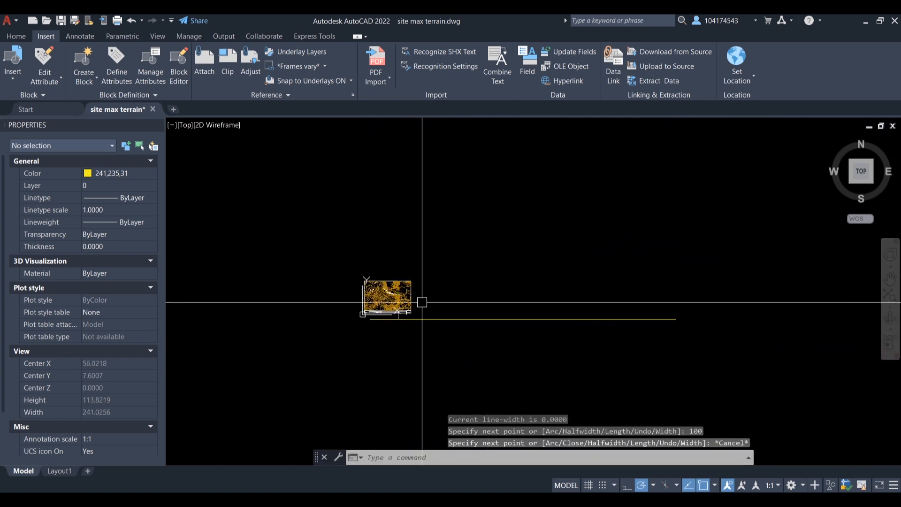
Step: Start aligning the whole contour map, matching the scale bar's 0 mark to the start of the 100-unit polyline
scroll(396, 321, "up", 3)
type("align")
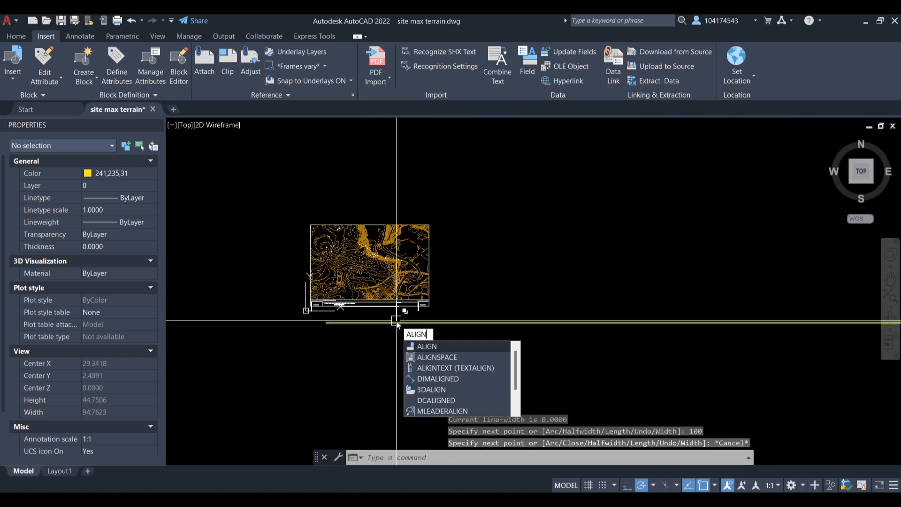
key("Return")
left_click(480, 192)
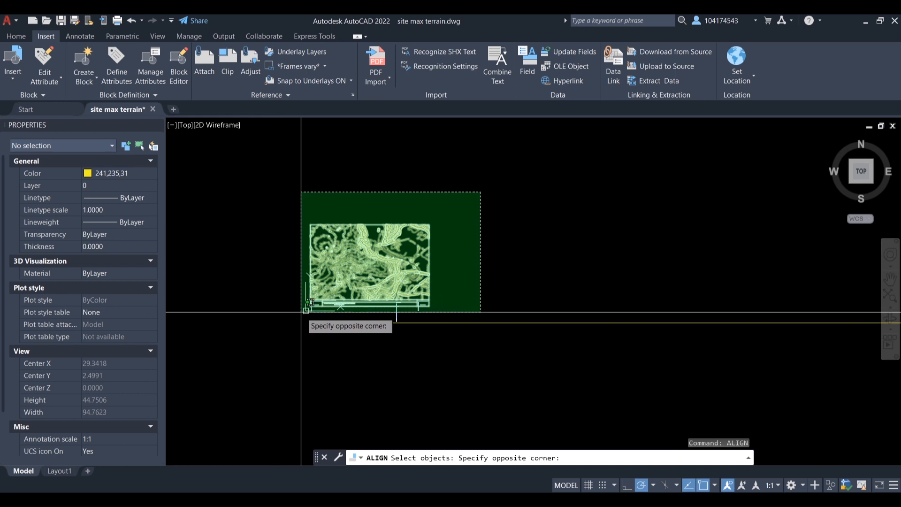
left_click(310, 310)
scroll(323, 304, "up", 4)
scroll(323, 304, "up", 3)
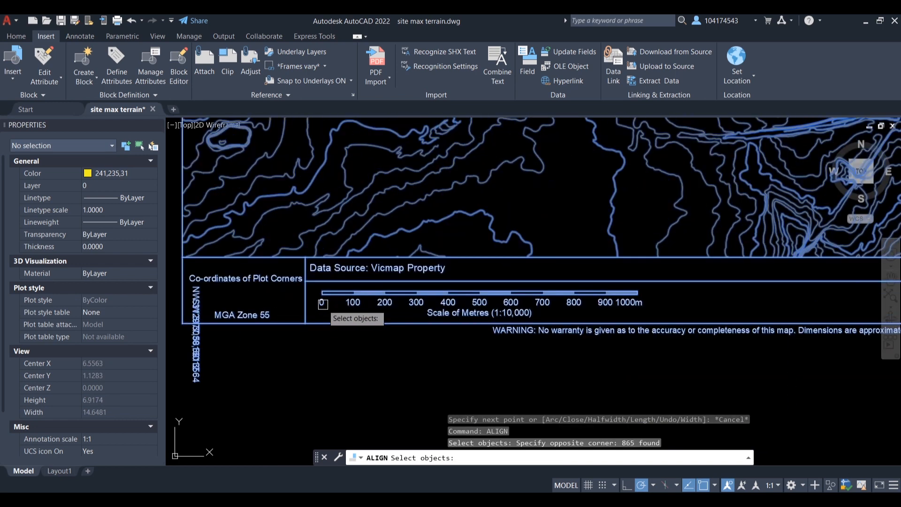
key("Return")
scroll(323, 289, "up", 4)
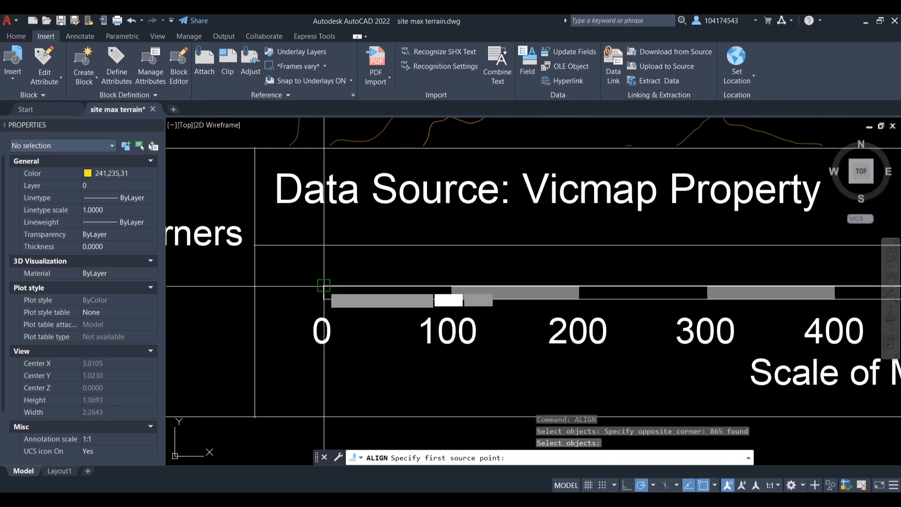
left_click(323, 286)
scroll(323, 286, "down", 8)
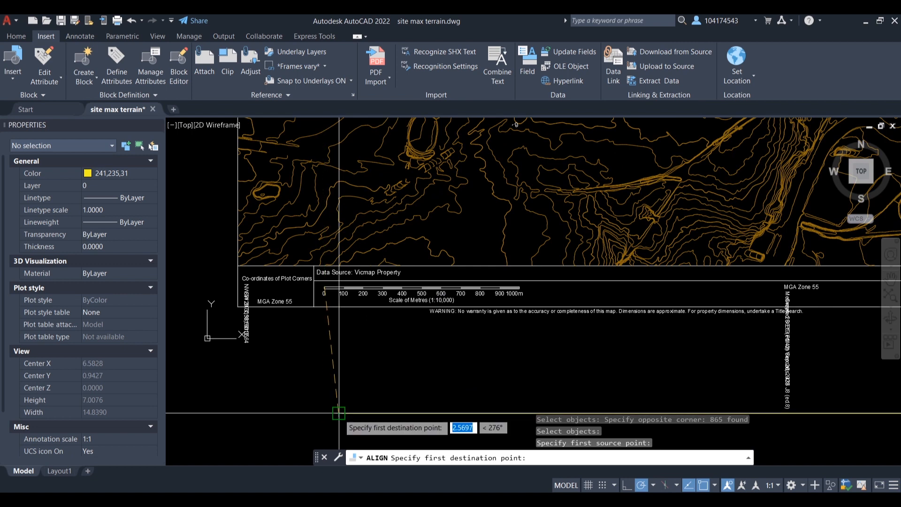
left_click(338, 413)
Step: Match the scale bar's 100 mark to the polyline's far end and scale the map to the alignment points
scroll(339, 277, "up", 4)
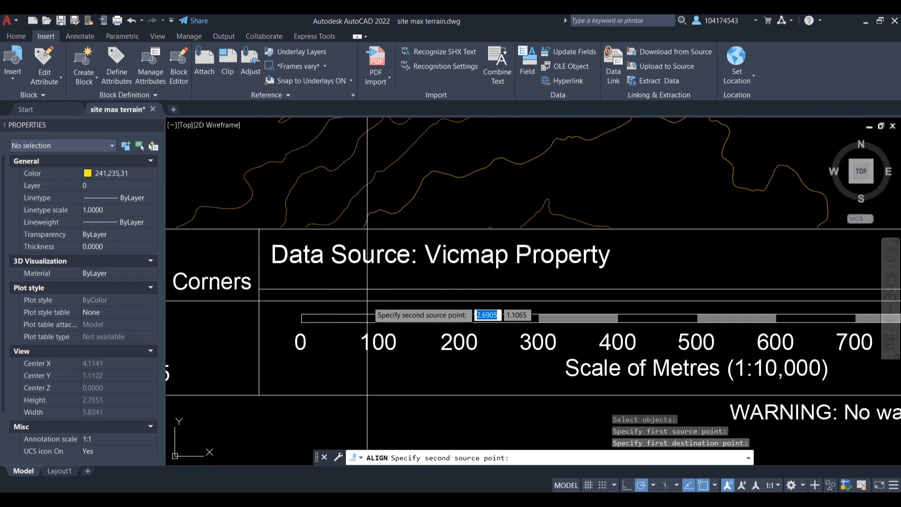
left_click(329, 306)
scroll(442, 337, "down", 6)
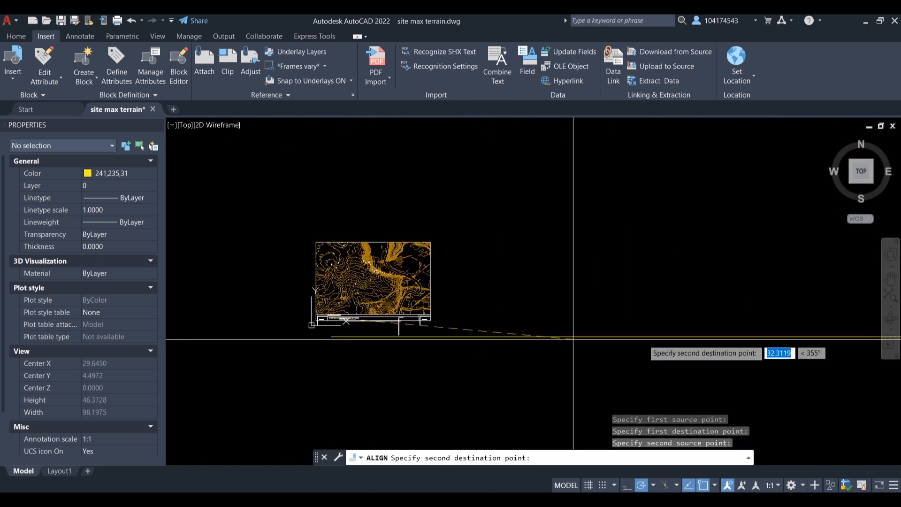
scroll(719, 339, "up", 10)
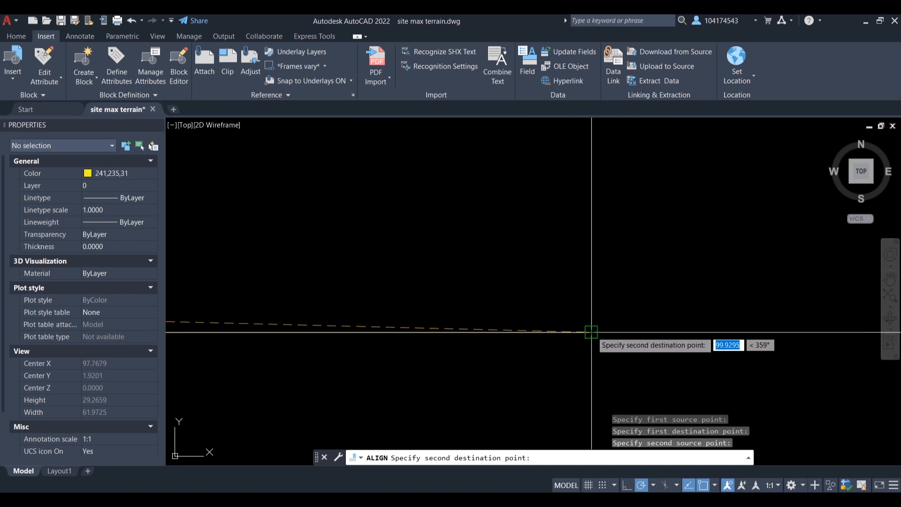
left_click(591, 332)
key("Return")
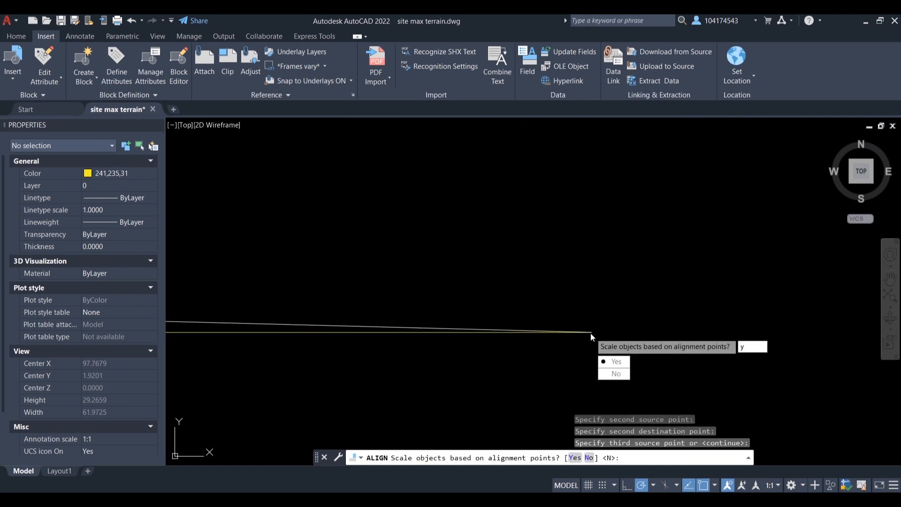
key("Return")
scroll(536, 272, "down", 8)
scroll(519, 271, "down", 12)
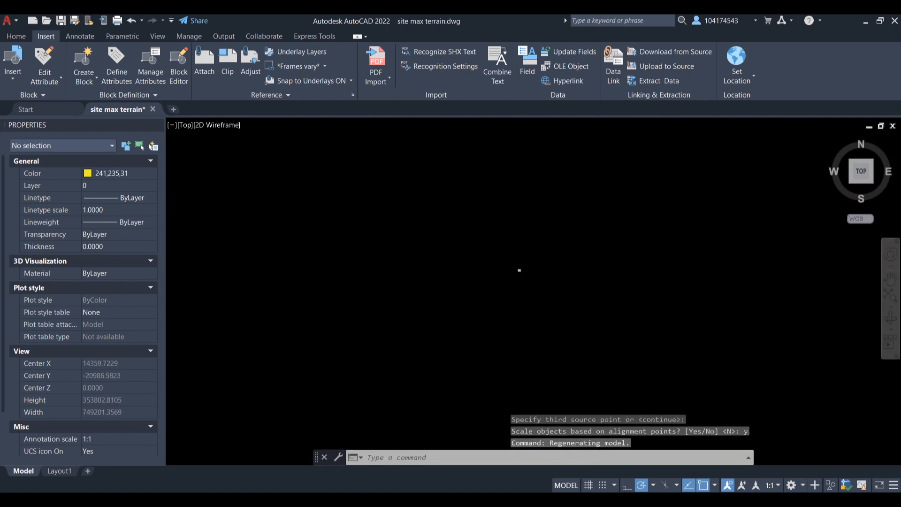
Step: Examine the scaled contour map and inspect the properties of a contour west of the river
scroll(518, 269, "up", 14)
mouse_move(448, 270)
middle_mouse_down()
mouse_move(592, 272)
mouse_move(541, 279)
mouse_move(540, 271)
mouse_move(498, 292)
middle_mouse_up()
scroll(469, 344, "up", 2)
scroll(498, 292, "down", 2)
scroll(527, 322, "up", 4)
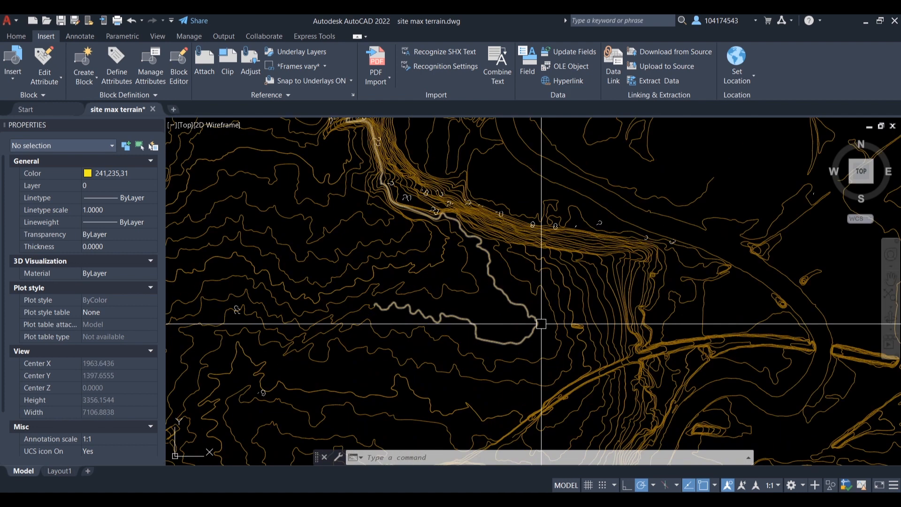
left_click(529, 321)
middle_click_drag(679, 242, 533, 295)
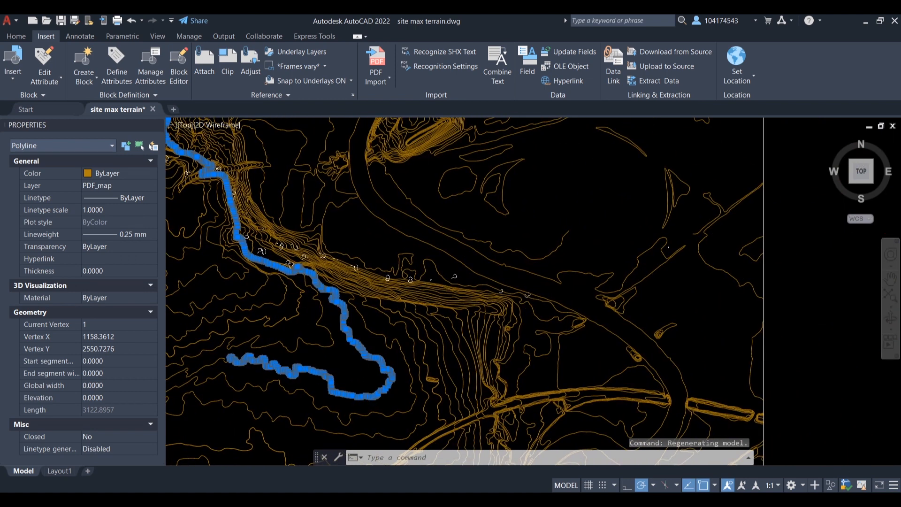
key("Escape")
Step: Check the elevation property of the river-edge contour and several neighbouring contour polylines
left_click(493, 264)
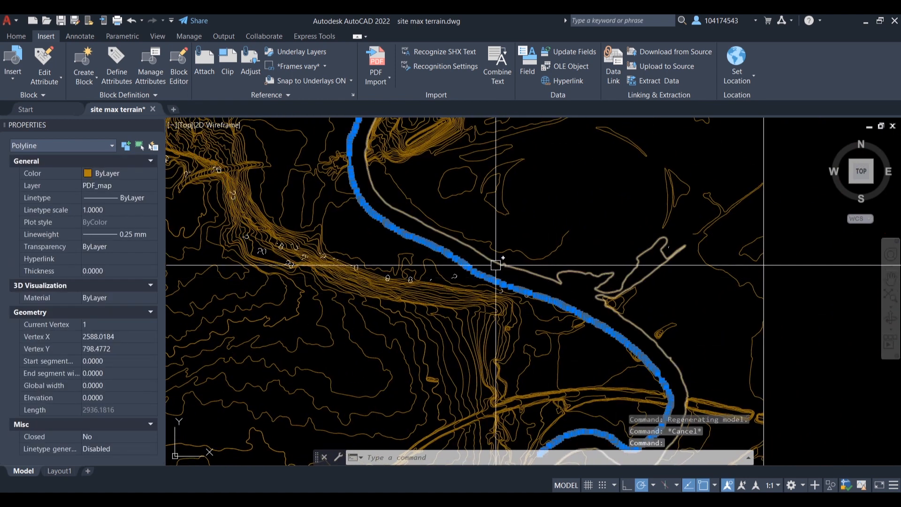
key("Escape")
left_click(496, 265)
key("Escape")
left_click(622, 343)
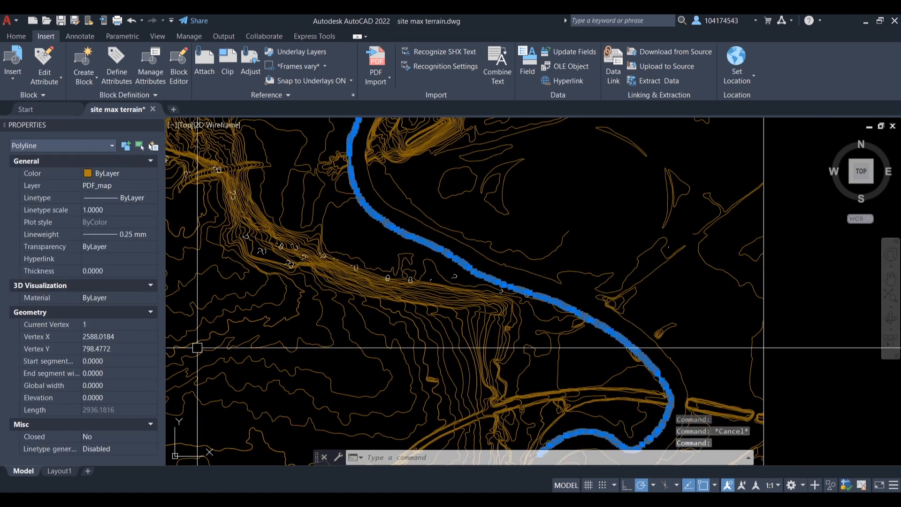
left_click(47, 399)
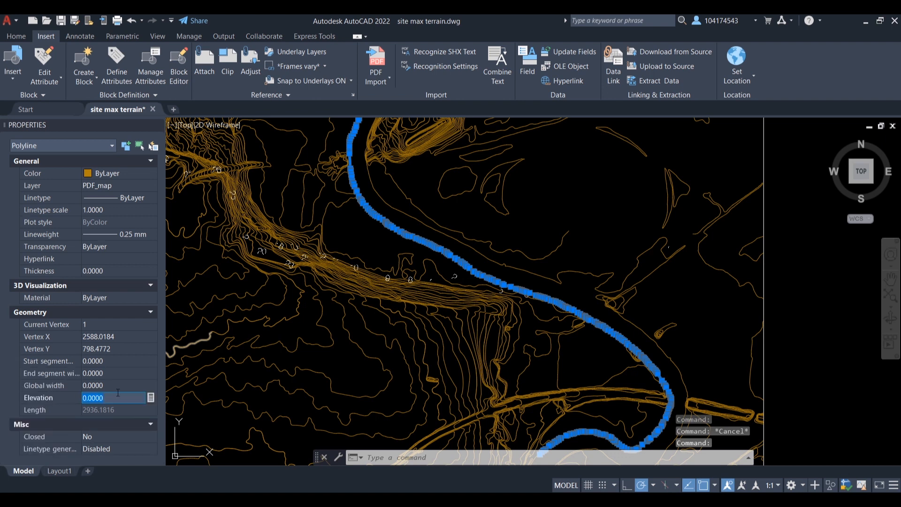
left_click(559, 231)
left_click(291, 371)
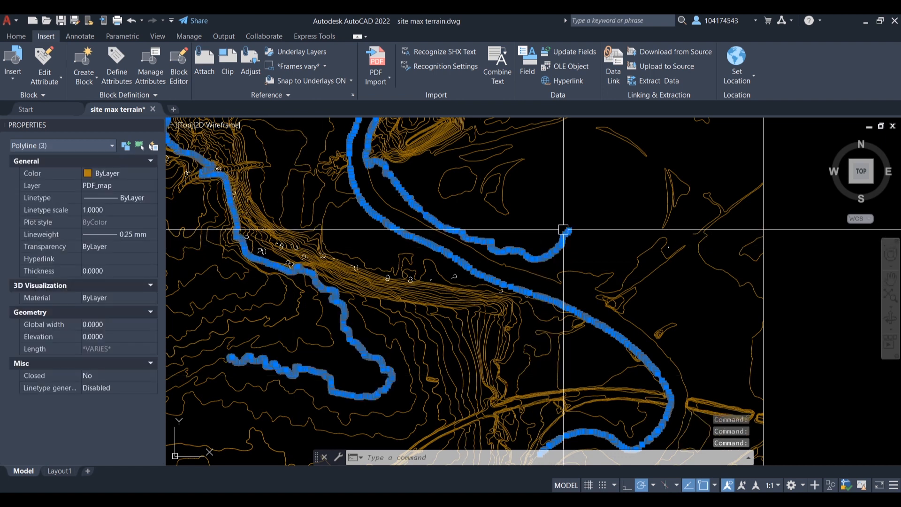
key("Escape")
left_click(410, 309)
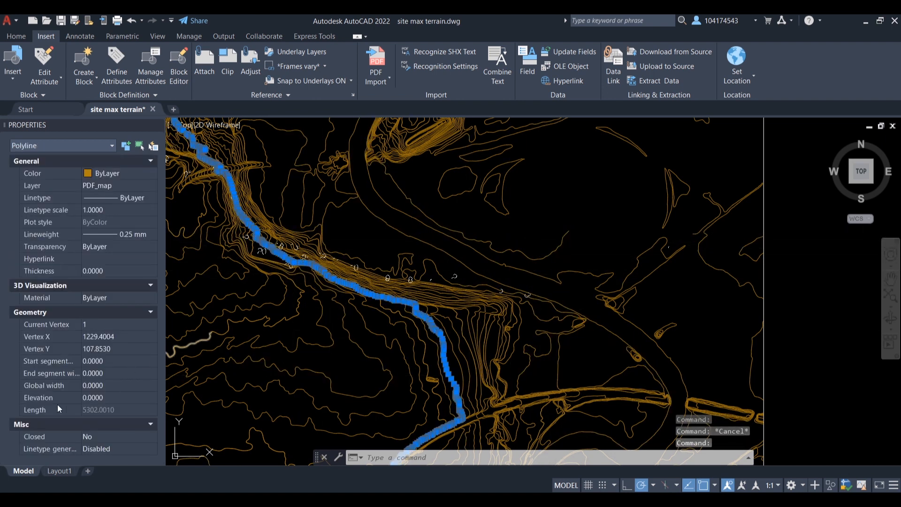
key("Escape")
scroll(424, 326, "down", 6)
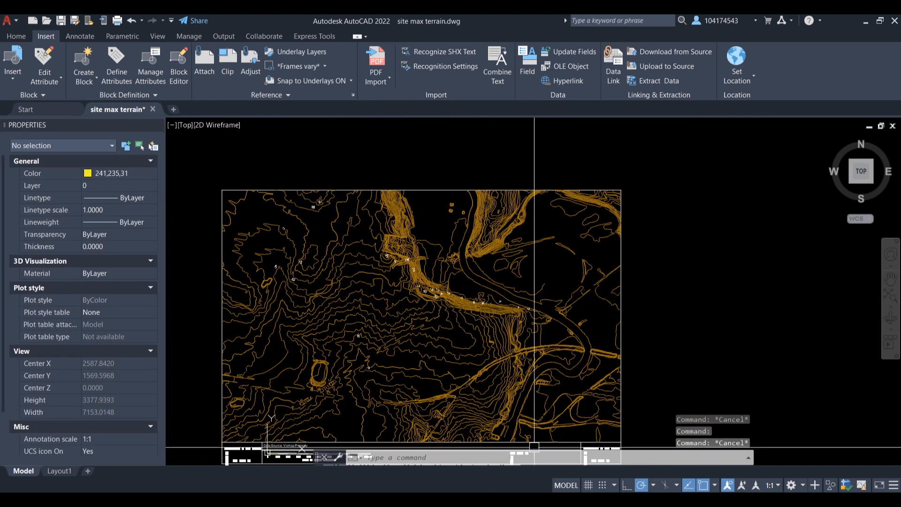
Step: Switch to Acrobat to compare the aerial map in FOOTSCRAY_unlocked.pdf, and return to AutoCAD
mouse_move(631, 500)
left_click(685, 460)
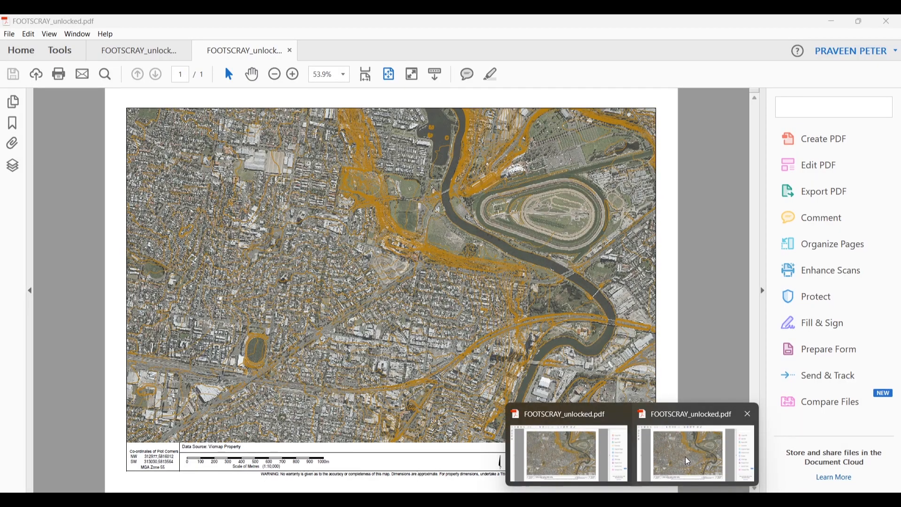
left_click(832, 19)
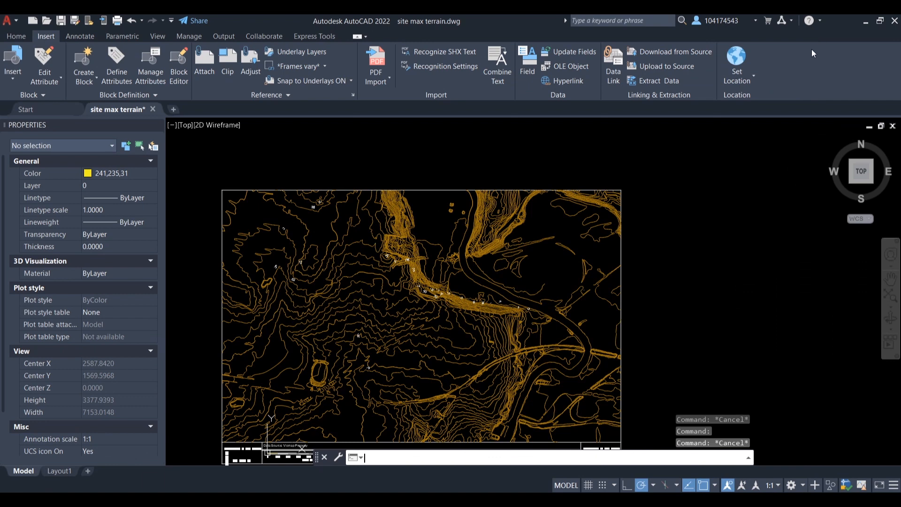
Step: Set the elevation of the first contour inland from the river-edge contour to 1
scroll(481, 263, "up", 5)
scroll(482, 263, "up", 2)
scroll(516, 291, "down", 2)
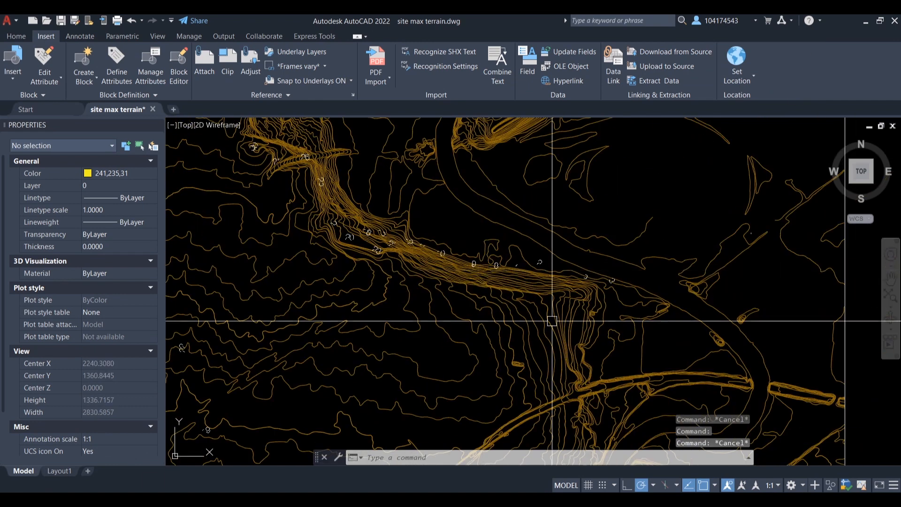
left_click(700, 321)
scroll(666, 291, "up", 2)
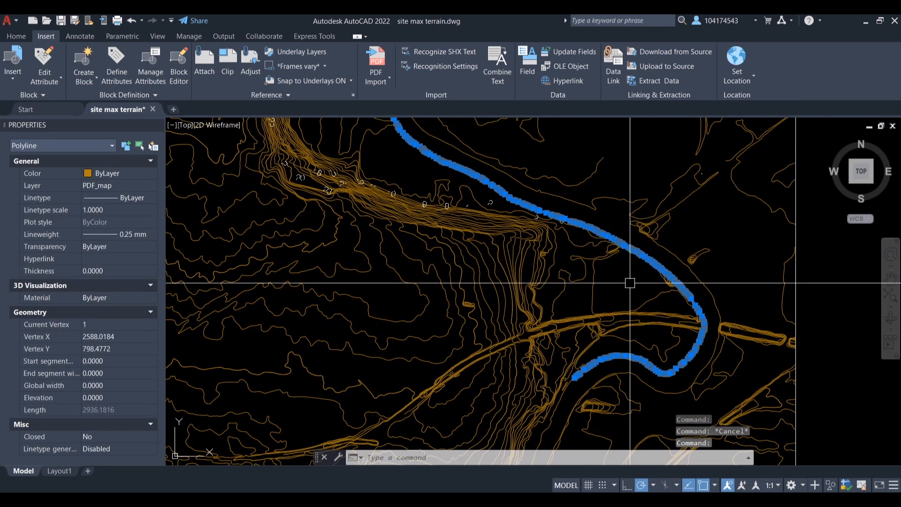
scroll(657, 281, "up", 3)
key("Escape")
left_click(684, 283)
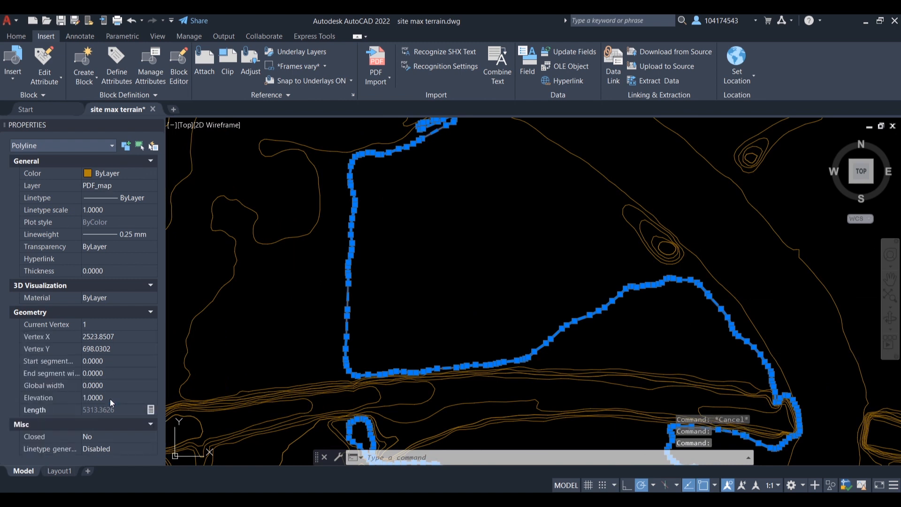
key("Escape")
Step: Set the elevation of the next contour inland, looping around the riverside flat, to 2
left_click(326, 211)
left_click(290, 230)
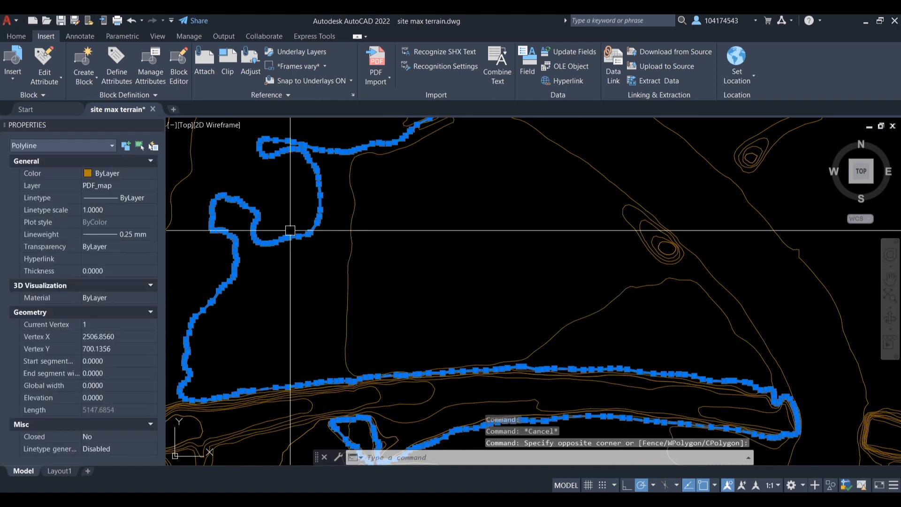
left_click(126, 398)
key("Return")
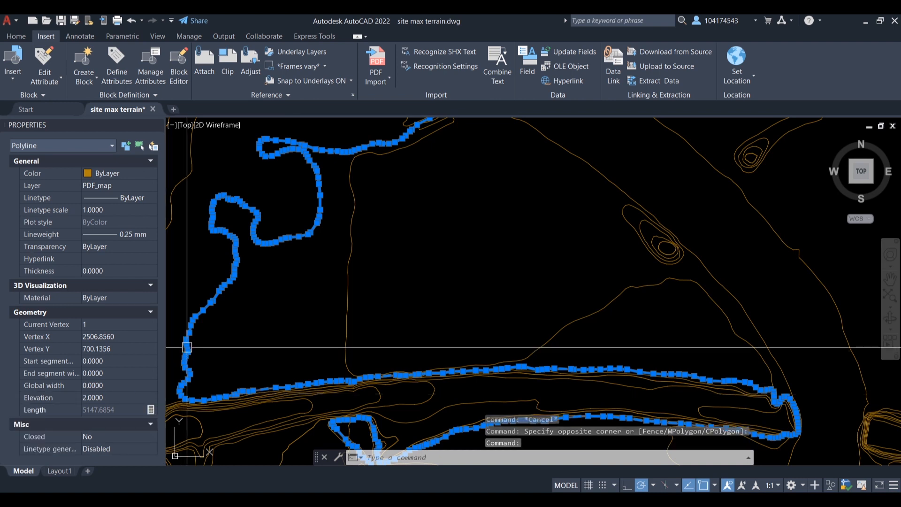
middle_click_drag(202, 348, 437, 365)
key("Escape")
Step: Set the elevation of the following contour, further west towards the steeper slope, to 3
left_click(397, 267)
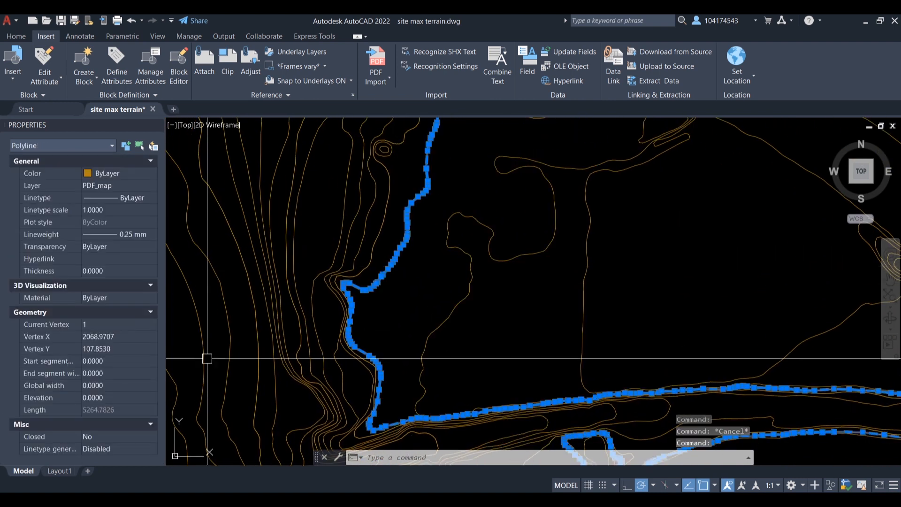
left_click(128, 397)
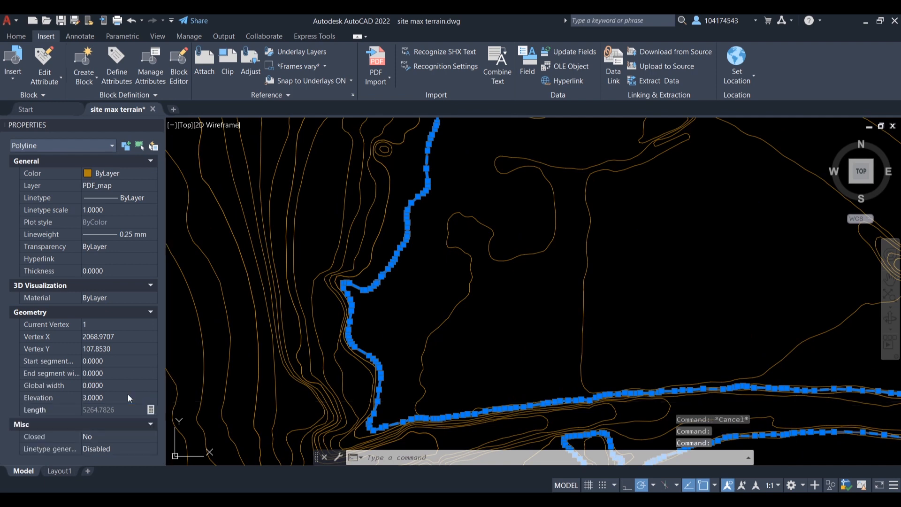
key("Escape")
Step: Undo the latest view changes and examine the full set of elevated contours
left_click(376, 263)
scroll(445, 277, "down", 6)
middle_click_drag(445, 277, 504, 273)
scroll(505, 272, "down", 4)
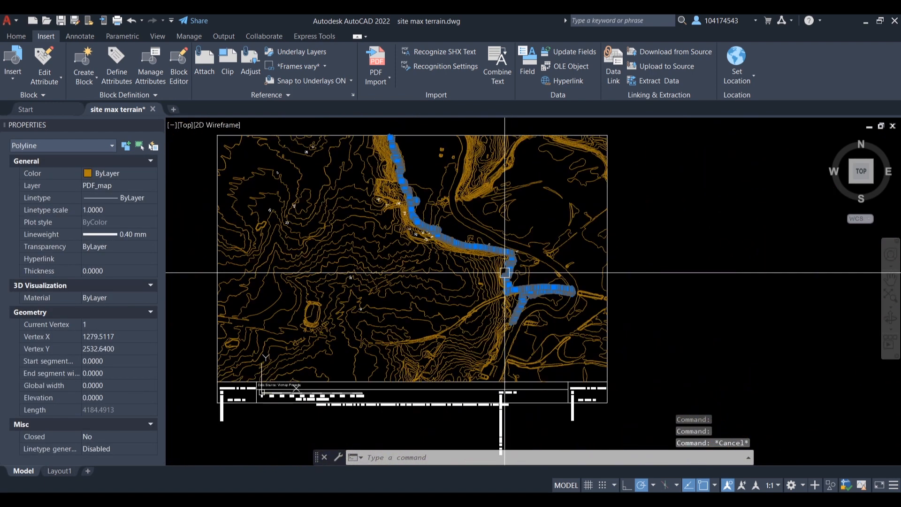
key("Escape")
key("ctrl+z")
key("ctrl+z")
key("Escape")
scroll(538, 274, "up", 2)
scroll(537, 275, "down", 4)
middle_click_drag(537, 275, 574, 281)
scroll(543, 281, "up", 6)
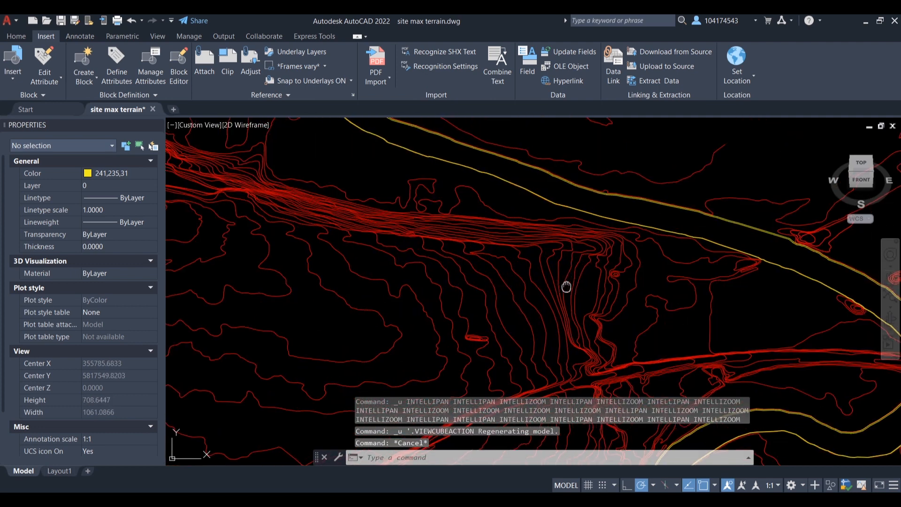
scroll(517, 296, "down", 4)
scroll(346, 288, "down", 5)
scroll(483, 298, "down", 3)
Step: View the contours from the front to examine their stacked elevations, and return to the top view
left_click(862, 181)
scroll(523, 298, "up", 12)
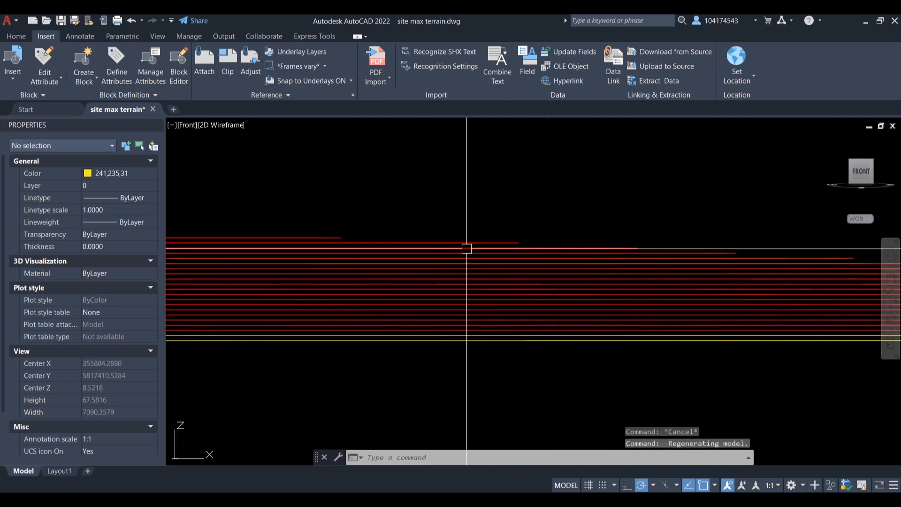
left_click(505, 230)
key("Escape")
scroll(401, 263, "down", 4)
scroll(608, 293, "down", 6)
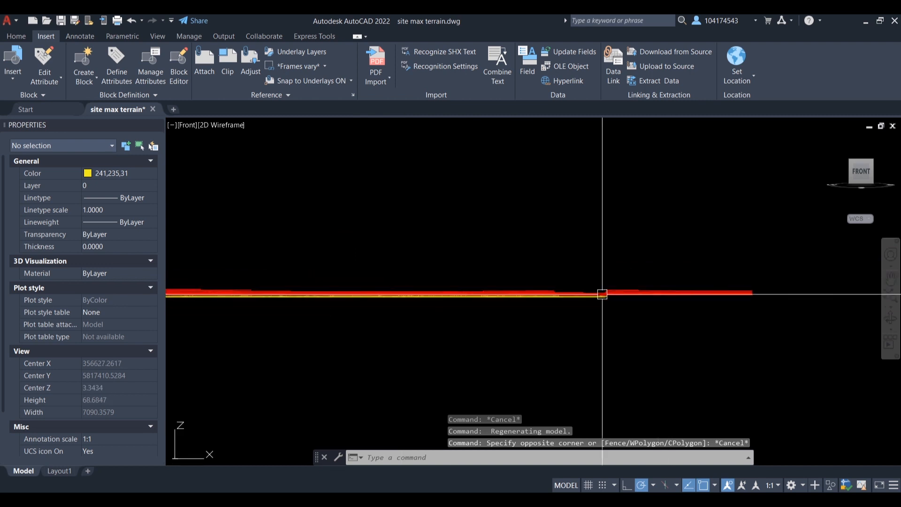
left_click(863, 162)
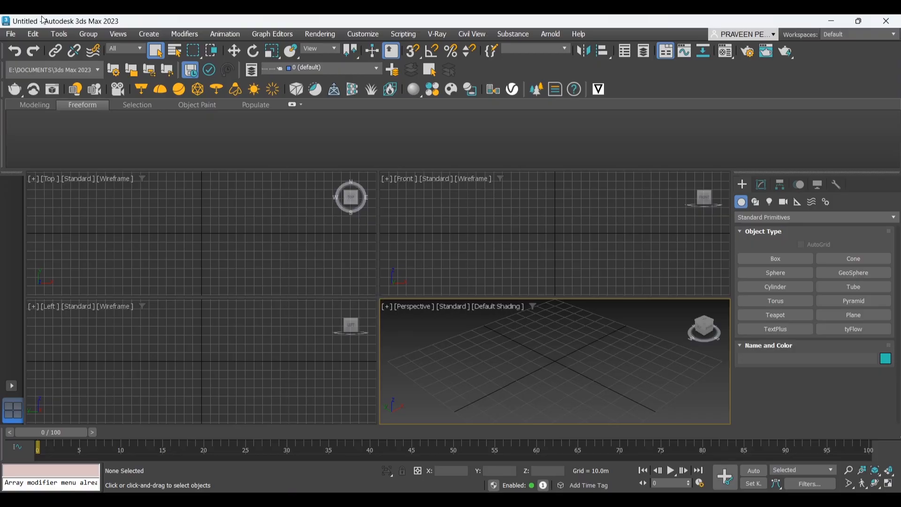
Step: Import site max terrain.dwg from the Desktop into 3ds Max, keeping the default DWG import options
left_click(9, 34)
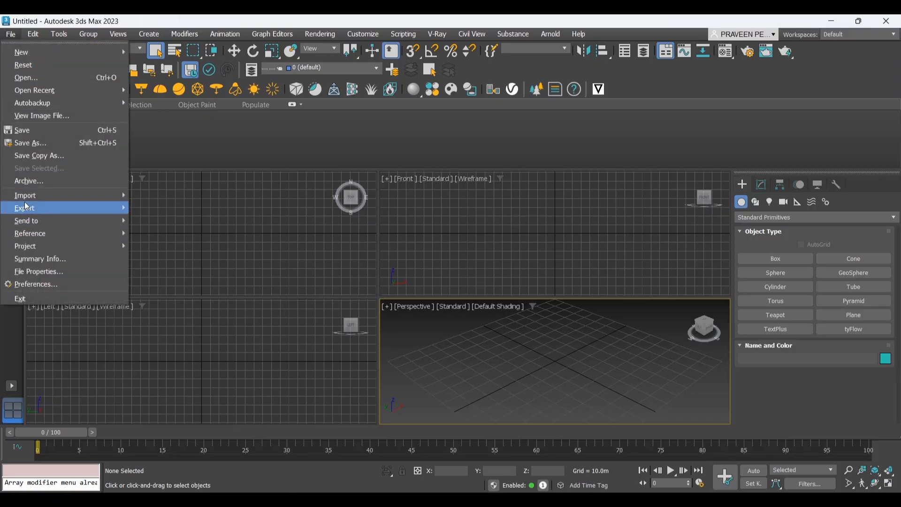
mouse_move(28, 197)
left_click(149, 201)
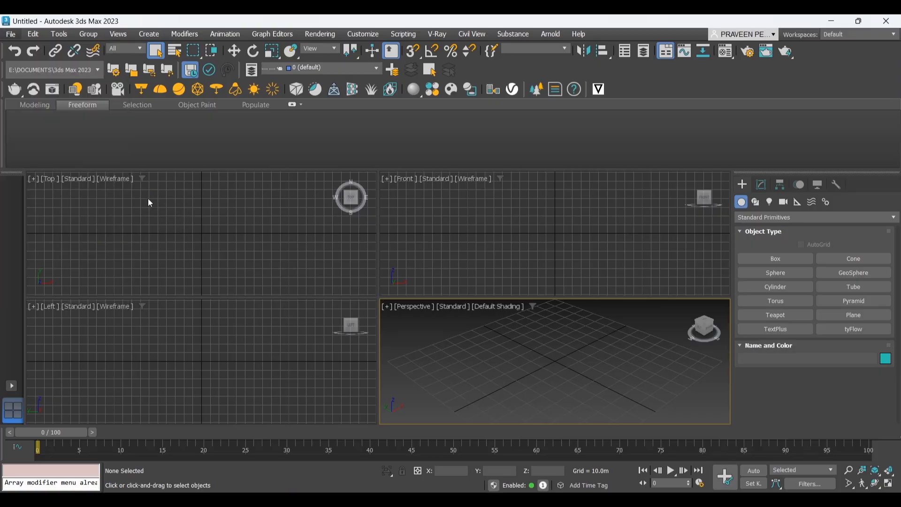
left_click(41, 163)
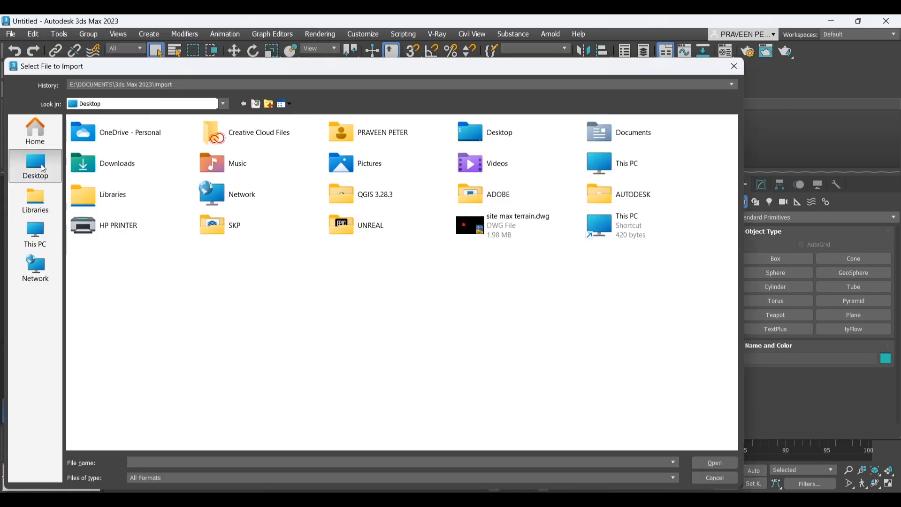
left_click(517, 239)
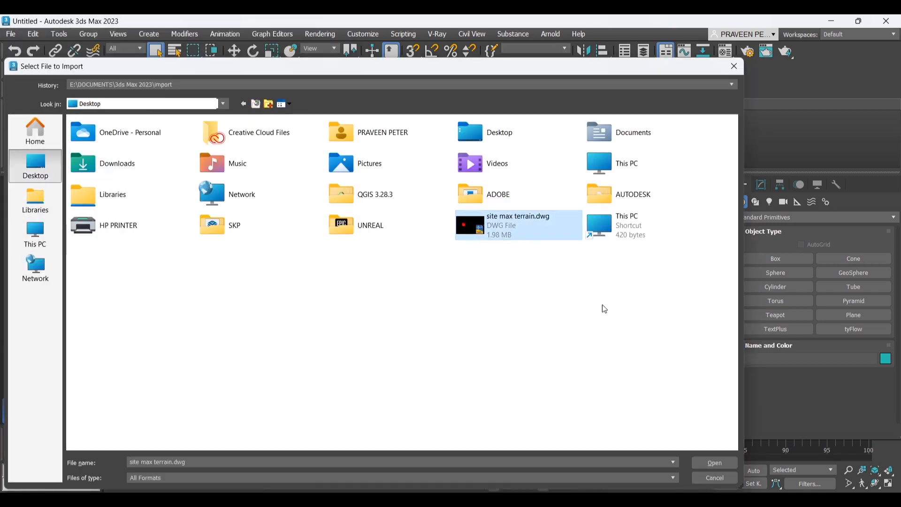
left_click(706, 460)
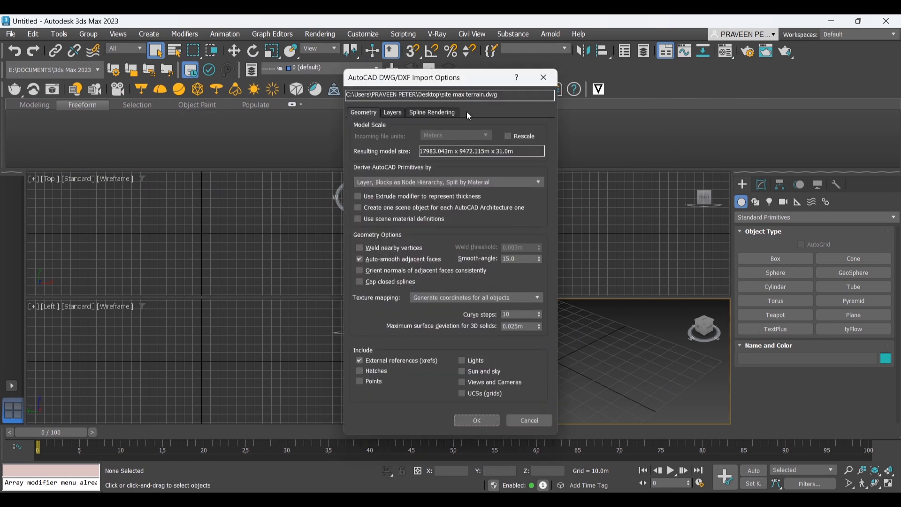
left_click(477, 420)
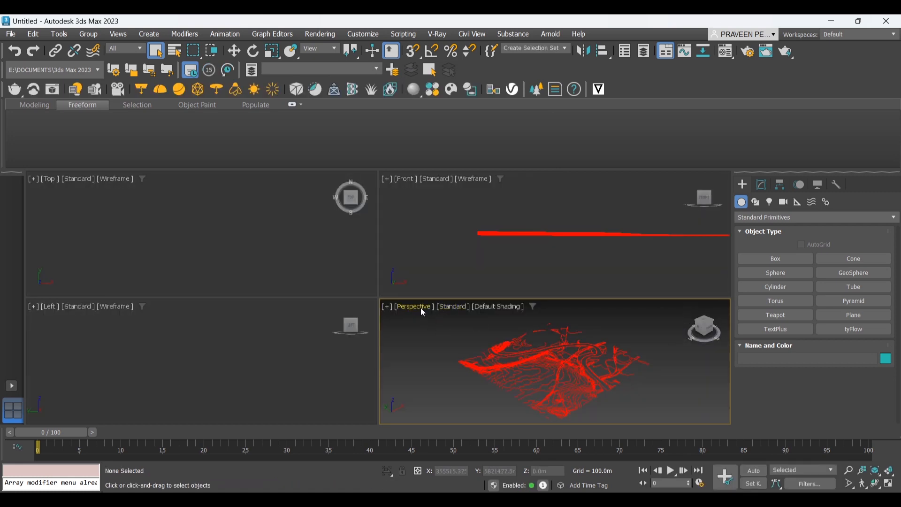
Step: Select all the imported contour shapes in a maximized Perspective view and create a Terrain compound object from them
key("alt+w")
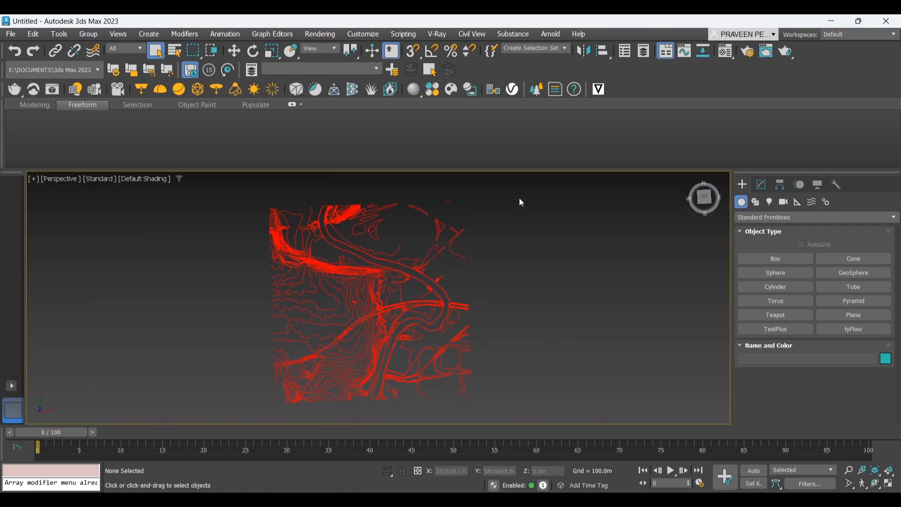
left_click_drag(234, 415, 233, 416)
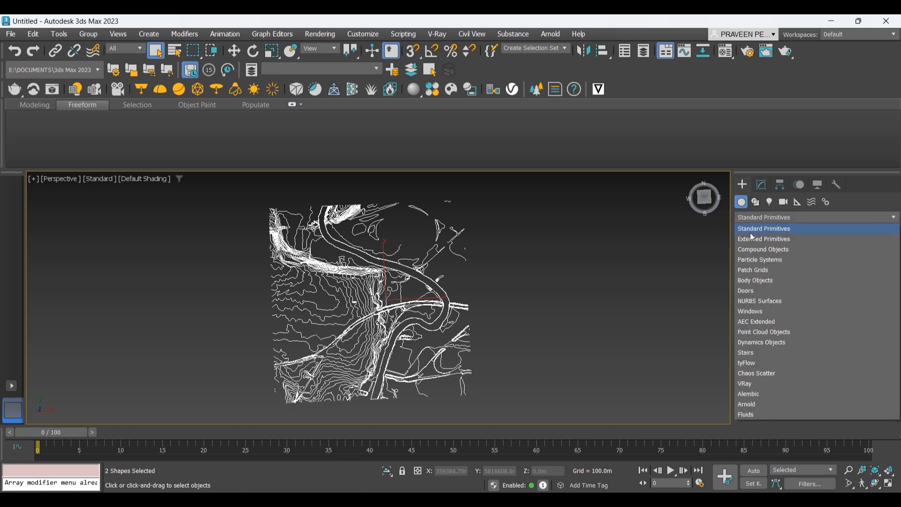
left_click(757, 250)
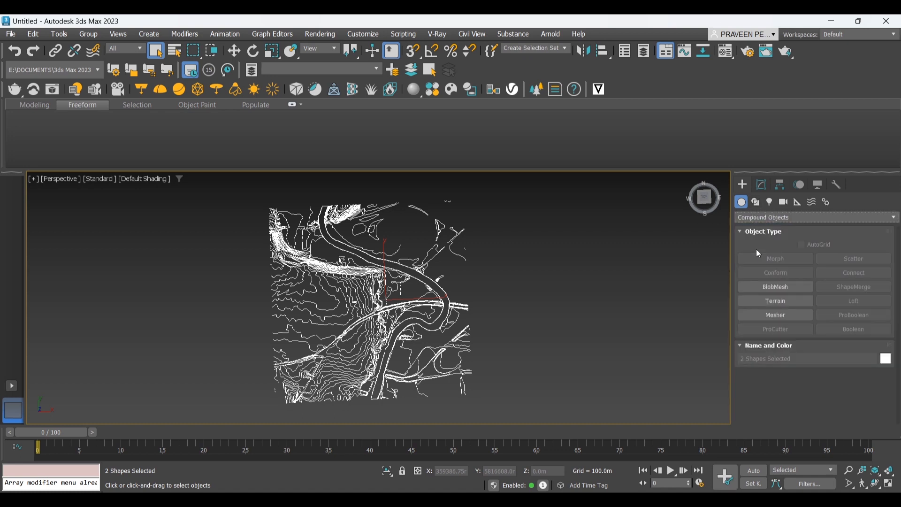
left_click(776, 301)
Step: Examine the generated terrain surface with its contour lines up close and from several angles
scroll(402, 343, "up", 10)
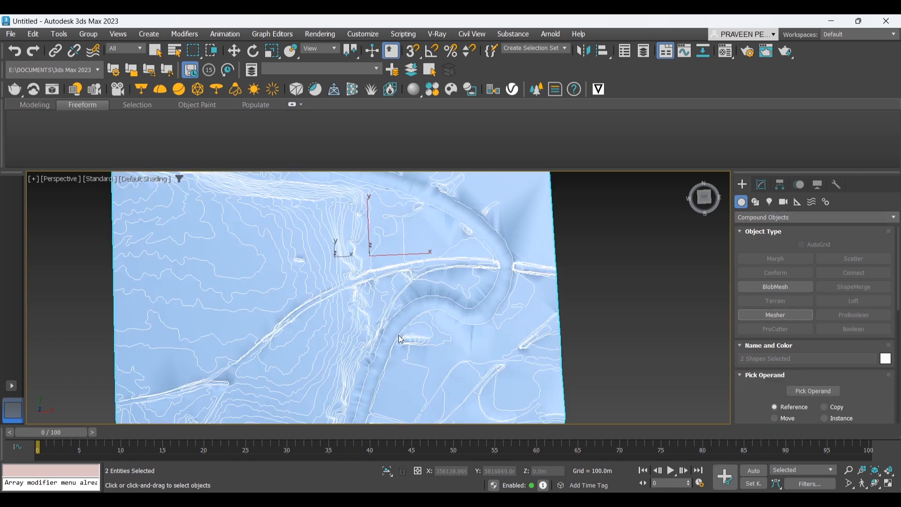
middle_click_drag(389, 292, 447, 384, "alt")
mouse_move(385, 323)
middle_mouse_down("alt")
mouse_move(388, 338)
mouse_move(395, 326)
middle_mouse_up("alt")
scroll(387, 338, "up", 2)
scroll(479, 317, "up", 3)
mouse_move(479, 316)
middle_mouse_down("alt")
mouse_move(471, 325)
mouse_move(433, 323)
mouse_move(491, 329)
middle_mouse_up("alt")
scroll(432, 322, "down", 5)
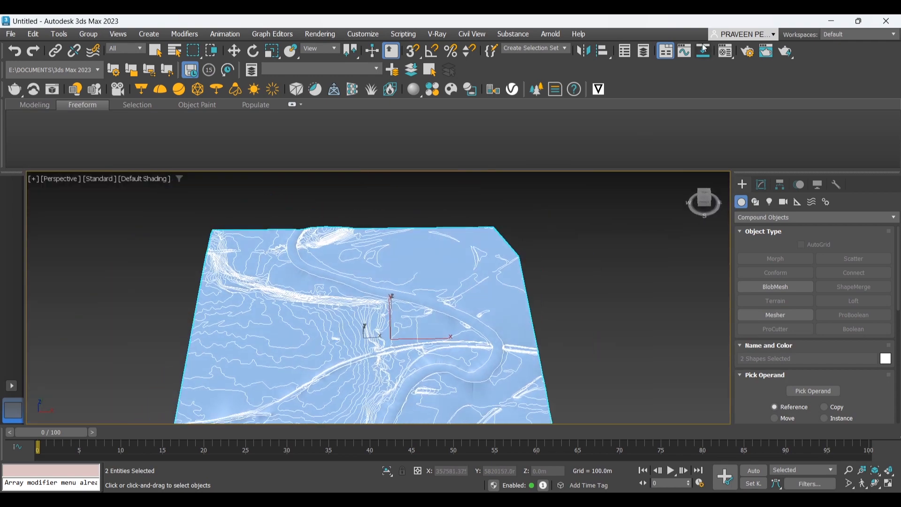
Step: Open the Layer Explorer and hide the EL_CONTOUR_1TO5M layer, keeping the terrain's layer visible
left_click(640, 51)
left_click(642, 53)
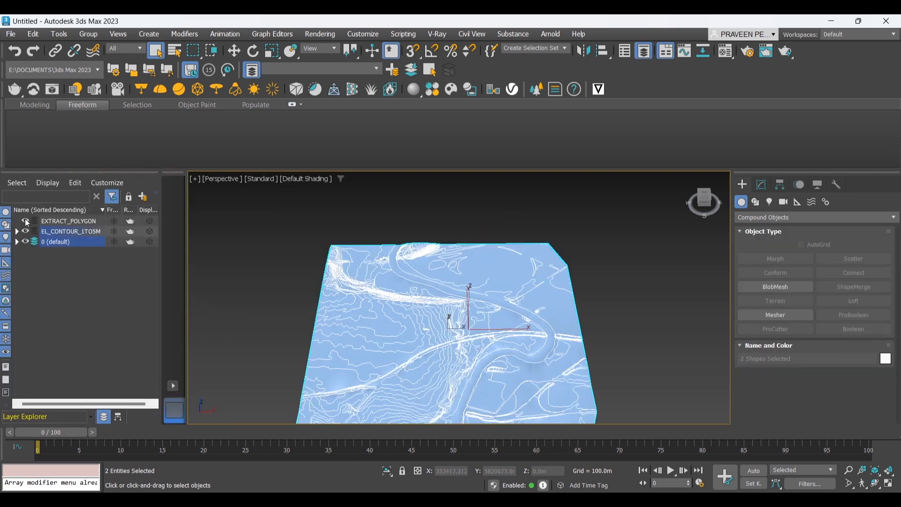
left_click(27, 231)
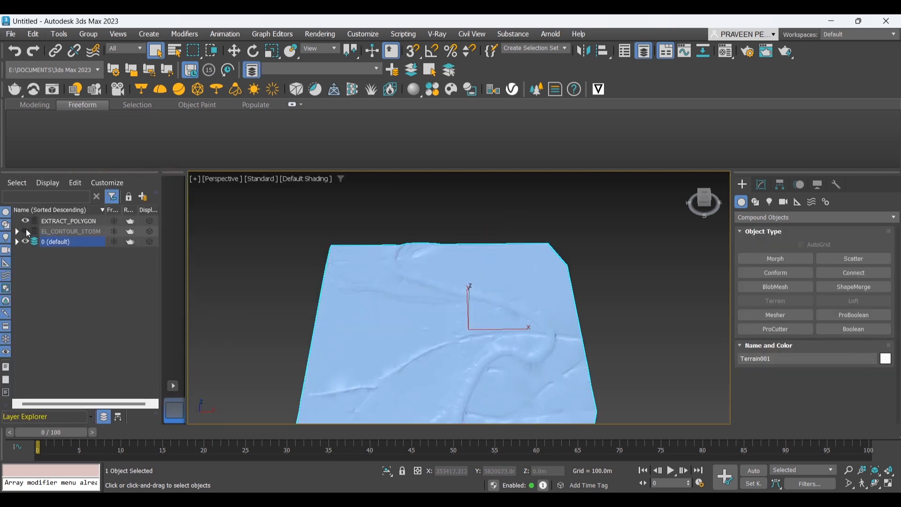
left_click(26, 214)
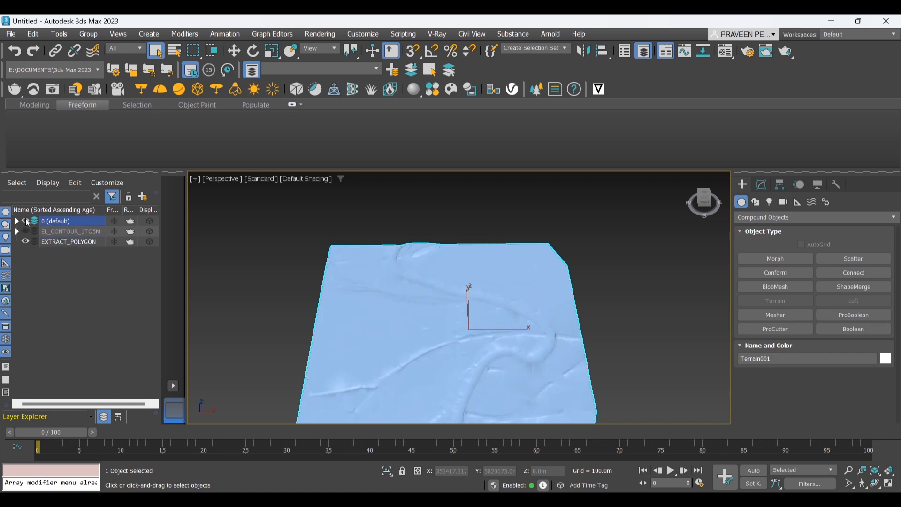
left_click(26, 221)
left_click(25, 221)
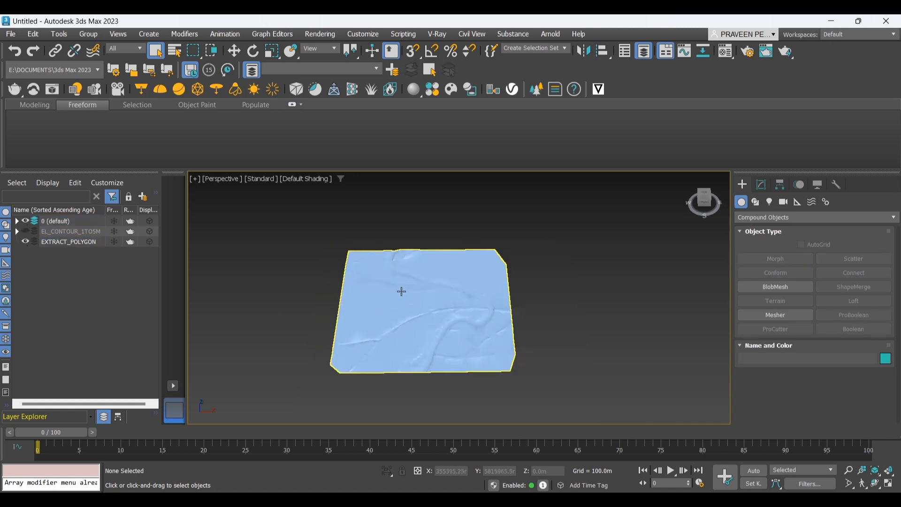
Step: Inspect the bare terrain surface around the river bend near its eastern edge
scroll(453, 352, "up", 5)
middle_click_drag(487, 316, 372, 364)
scroll(389, 305, "down", 5)
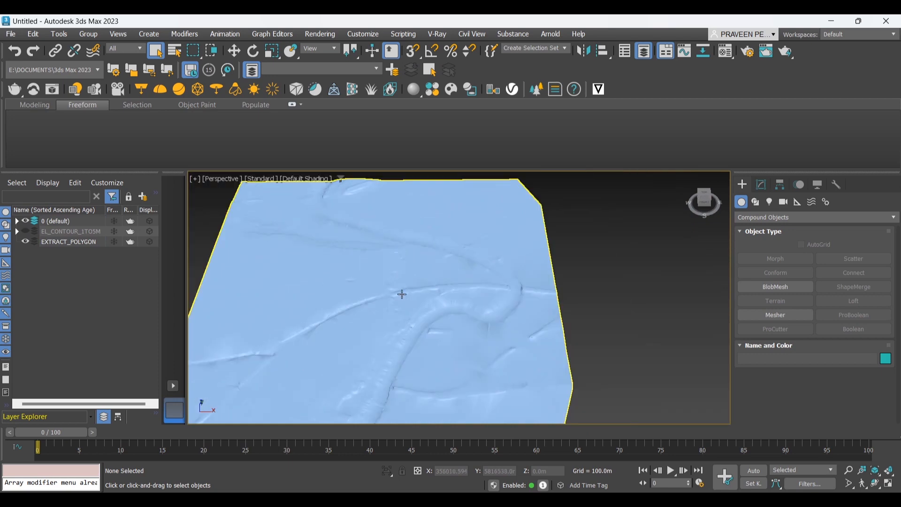
scroll(527, 277, "up", 5)
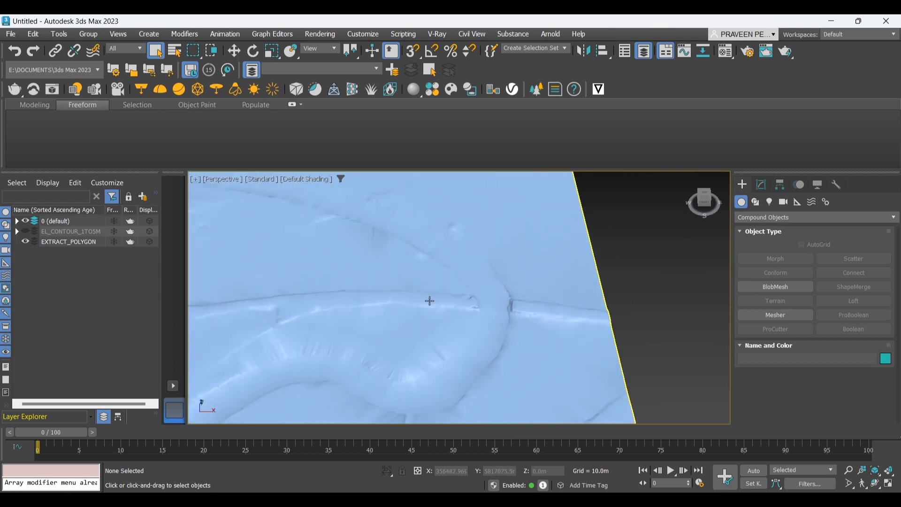